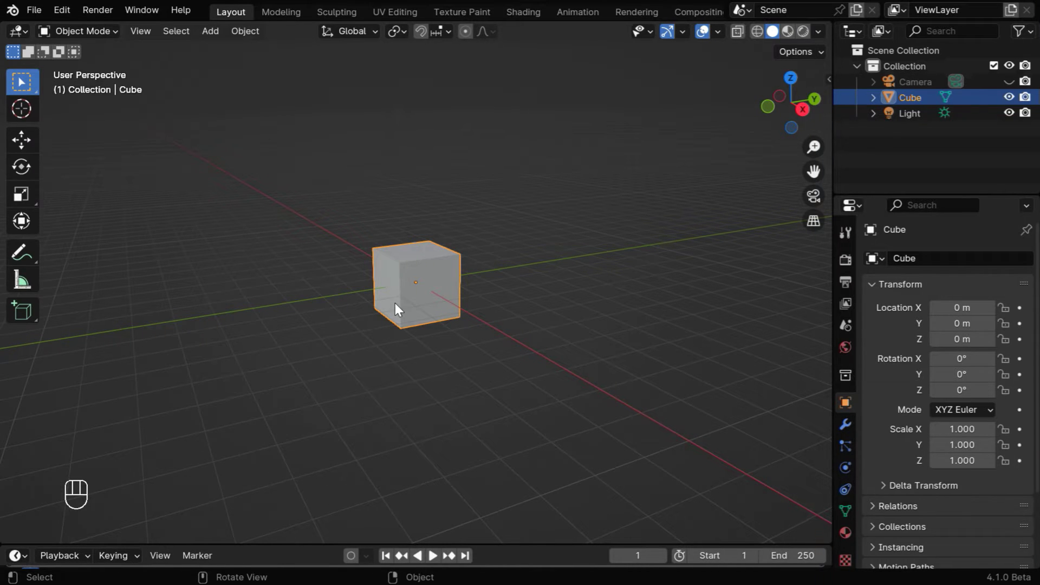
Step: Delete the default cube and add an ico sphere mesh in its place
{"action": "key", "text": "x"}
{"action": "left_click", "coordinate": [391, 294]}
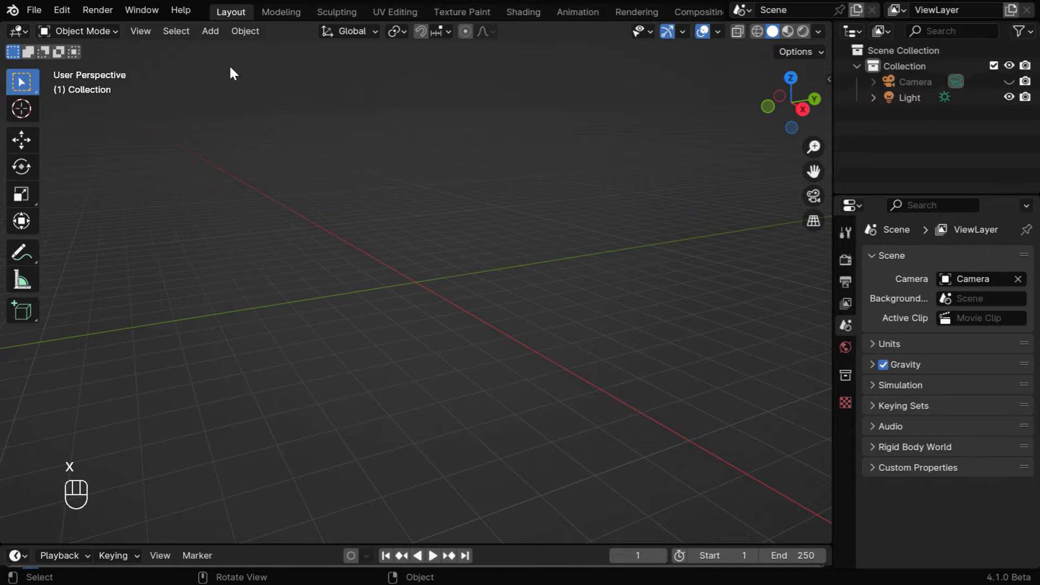
{"action": "left_click", "coordinate": [211, 31]}
{"action": "mouse_move", "coordinate": [216, 48]}
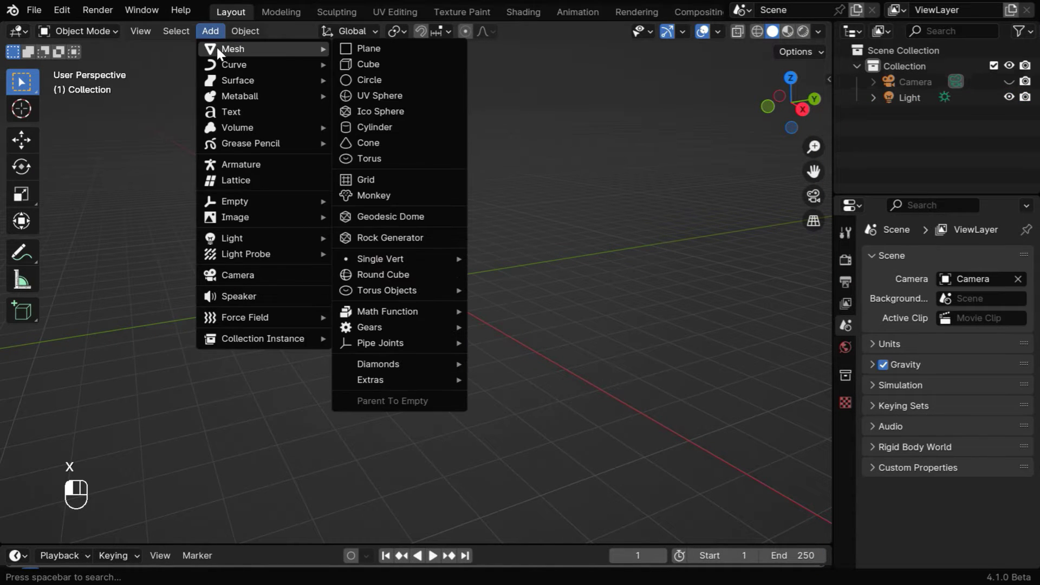
{"action": "left_click", "coordinate": [381, 115]}
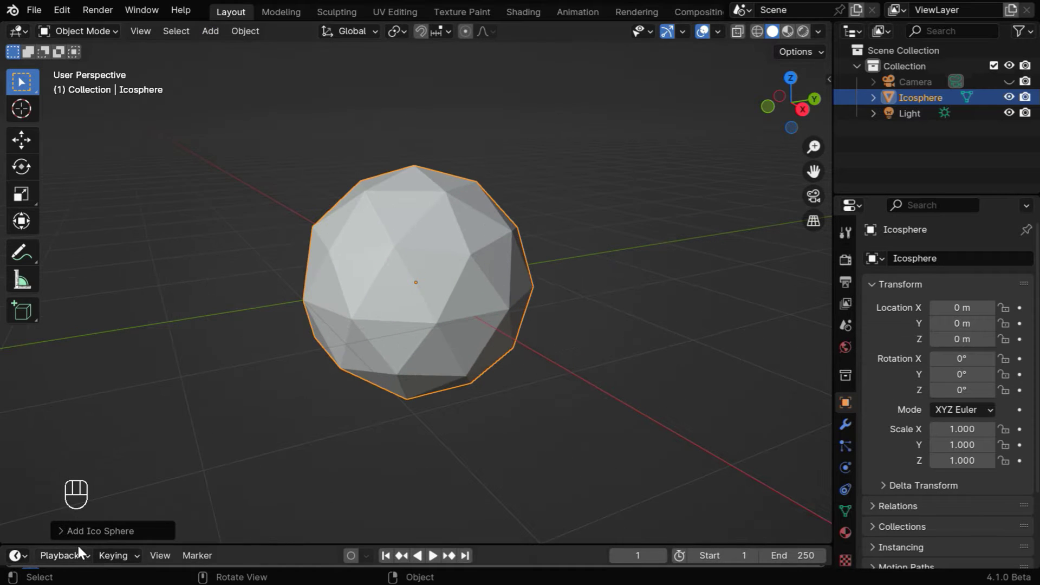
Step: Reduce the new ico sphere's subdivisions to 1
{"action": "left_click", "coordinate": [63, 530]}
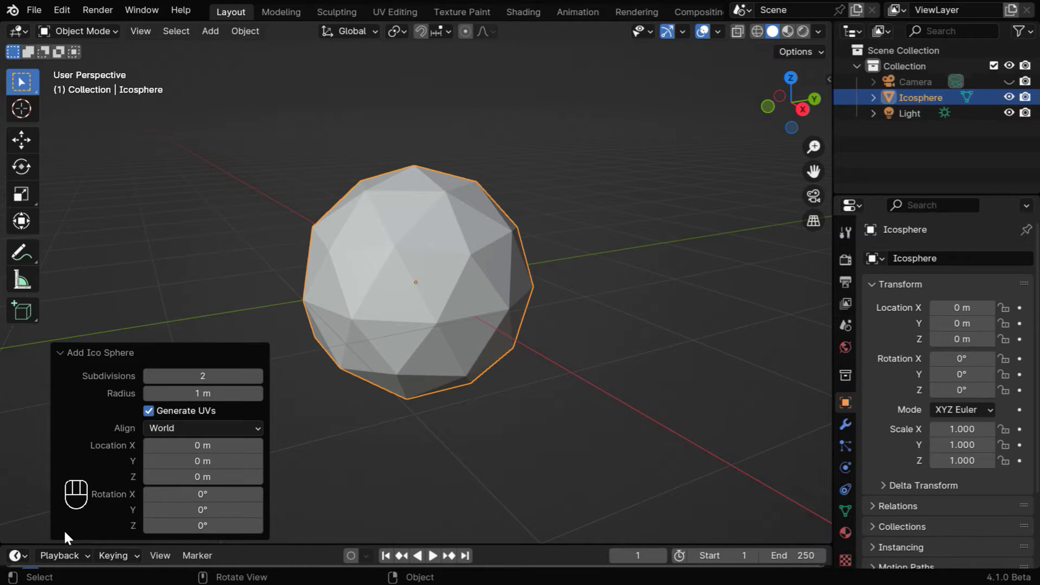
{"action": "left_click", "coordinate": [146, 375]}
{"action": "left_click", "coordinate": [62, 355]}
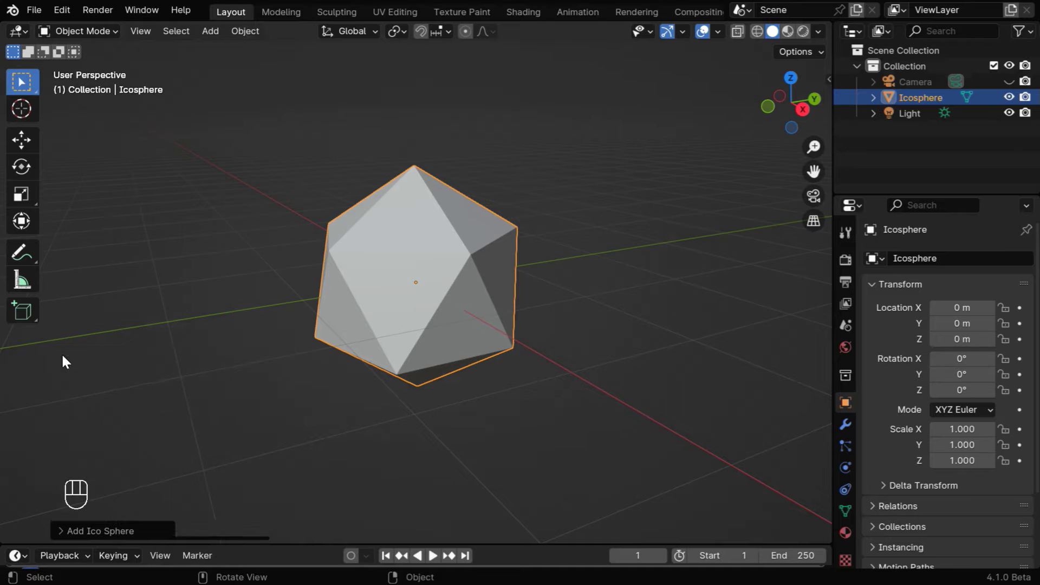
Step: Add a Bevel modifier to the icosphere, affecting vertices, with an amount of about 0.323 m
{"action": "left_click", "coordinate": [845, 424]}
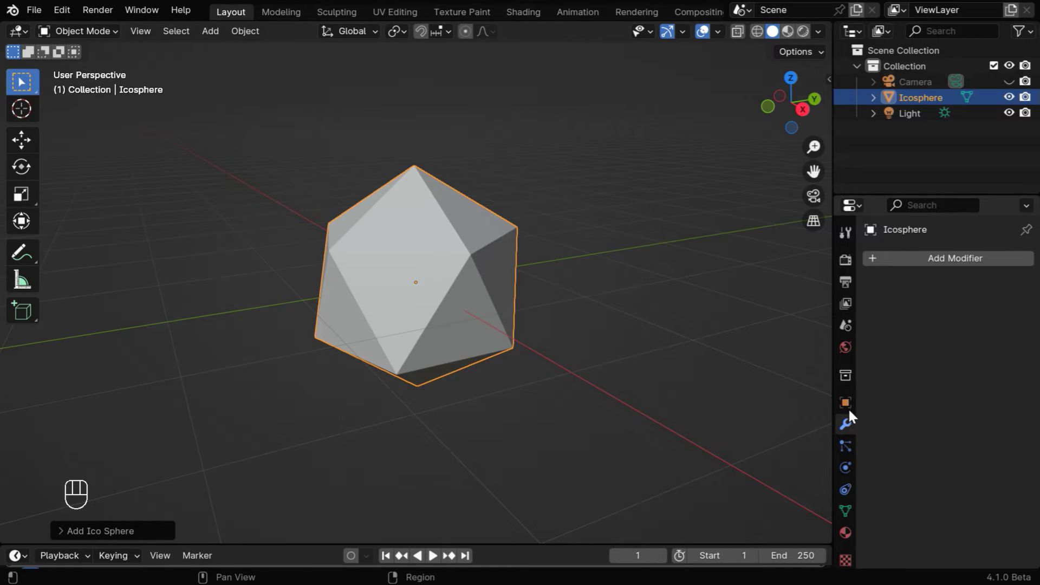
{"action": "left_click", "coordinate": [921, 258]}
{"action": "mouse_move", "coordinate": [856, 318]}
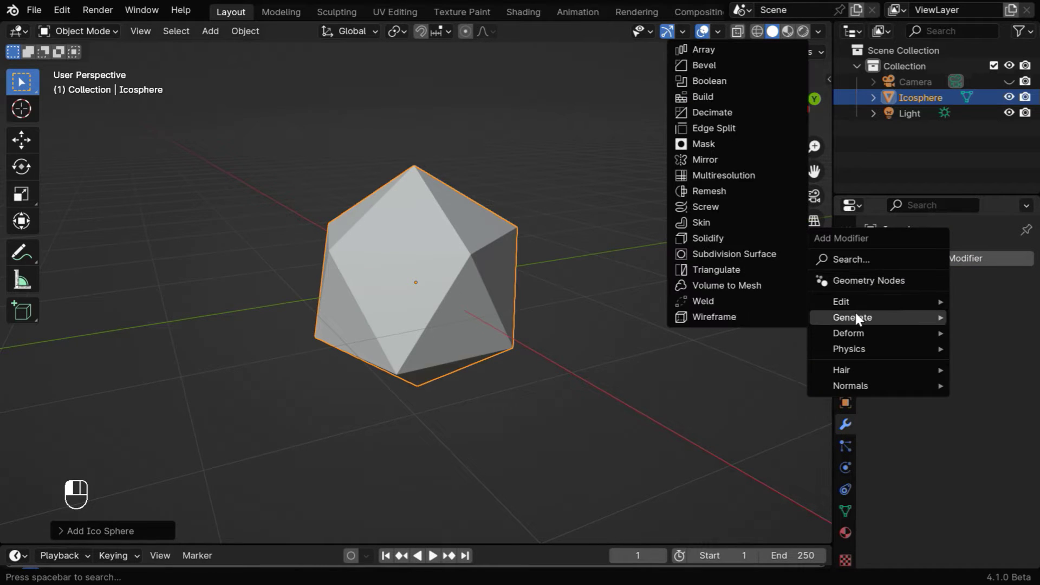
{"action": "left_click", "coordinate": [713, 64]}
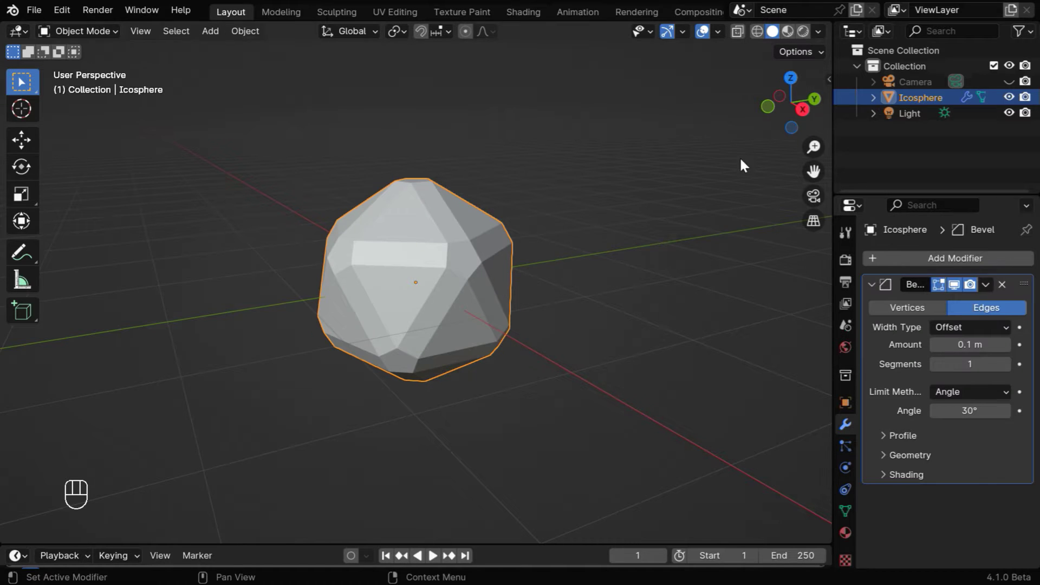
{"action": "left_click", "coordinate": [912, 304]}
{"action": "mouse_move", "coordinate": [971, 347]}
{"action": "left_mouse_down", "text": "shift"}
{"action": "mouse_move", "coordinate": [1029, 348]}
{"action": "mouse_move", "coordinate": [965, 343]}
{"action": "left_mouse_up", "text": "shift"}
Step: Scale the icosphere up somewhat and set its Bevel modifier amount to 0.35 m
{"action": "key", "text": "s"}
{"action": "left_click", "coordinate": [525, 362]}
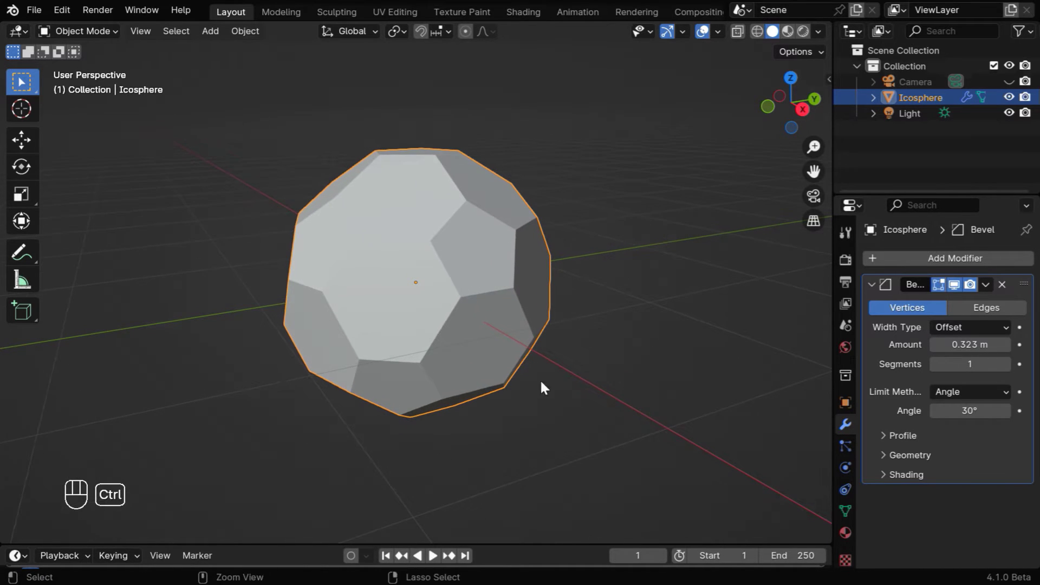
{"action": "middle_click_drag", "start_coordinate": [541, 379], "coordinate": [518, 441]}
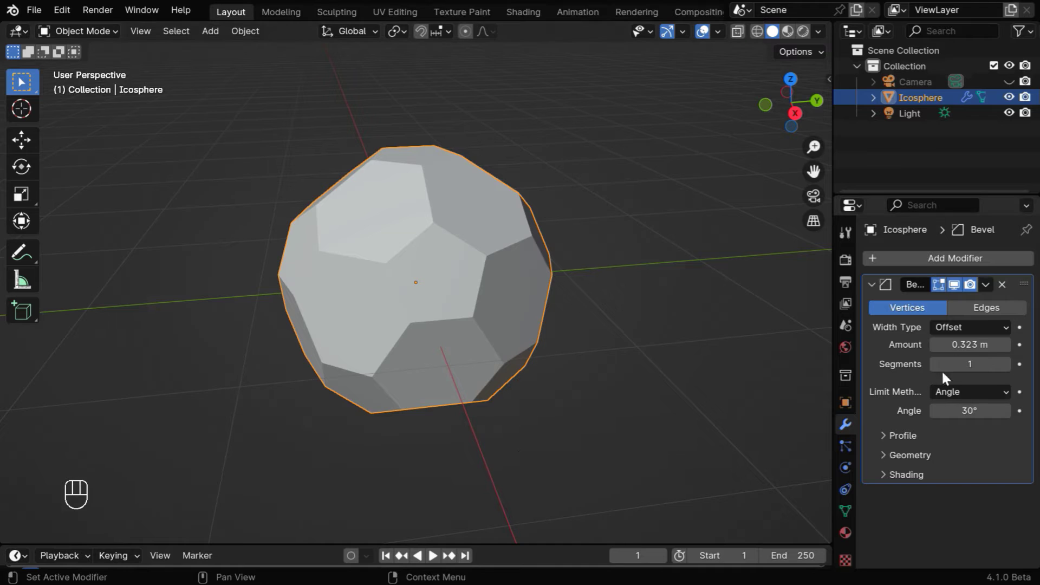
{"action": "left_click", "coordinate": [953, 345]}
{"action": "type", "text": "0.35"}
{"action": "key", "text": "Return"}
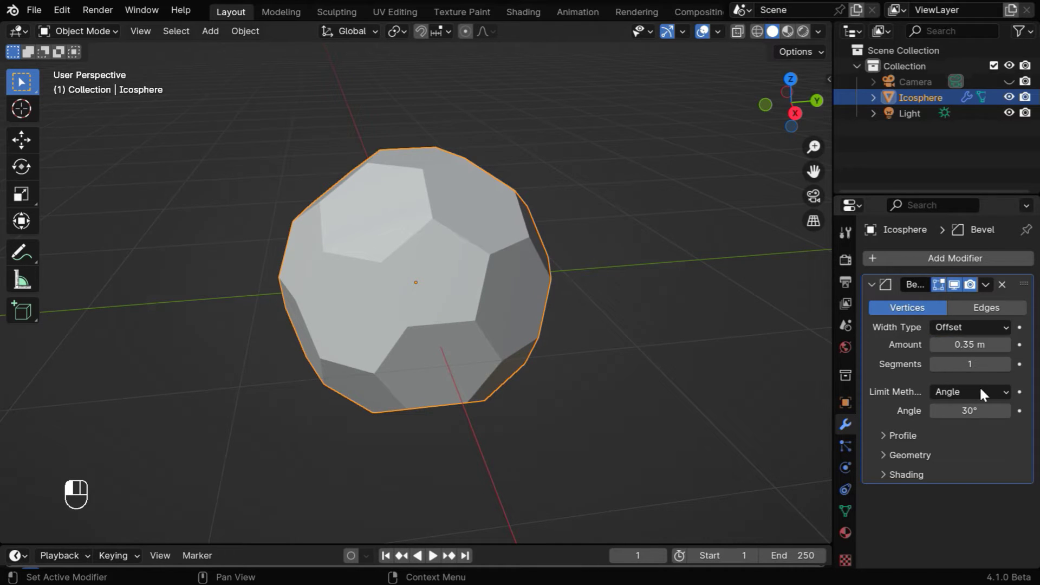
Step: Apply the Bevel modifier to the icosphere and deselect the object
{"action": "left_click", "coordinate": [986, 285]}
{"action": "left_click", "coordinate": [950, 301]}
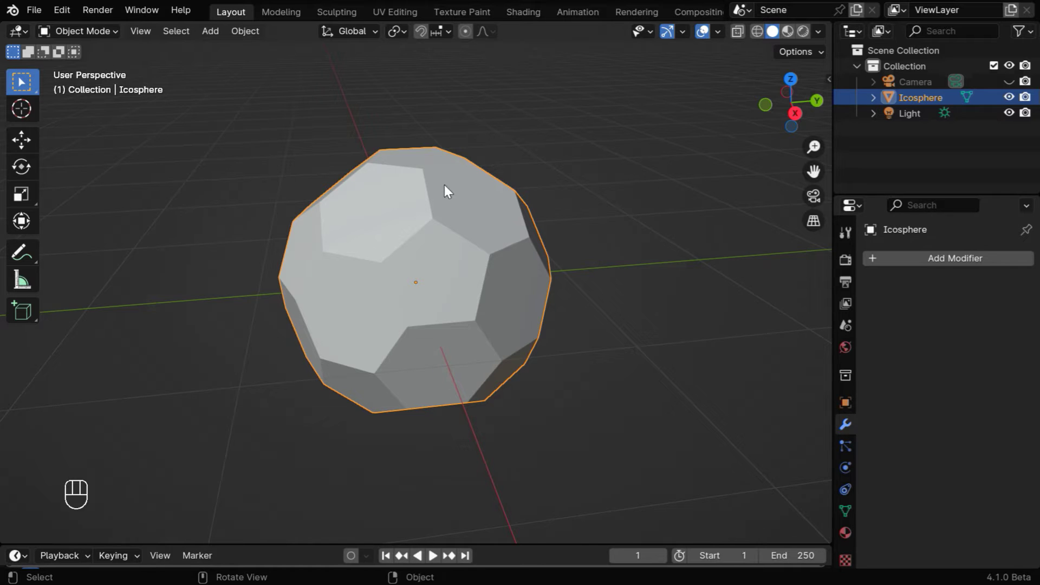
{"action": "left_click", "coordinate": [624, 347]}
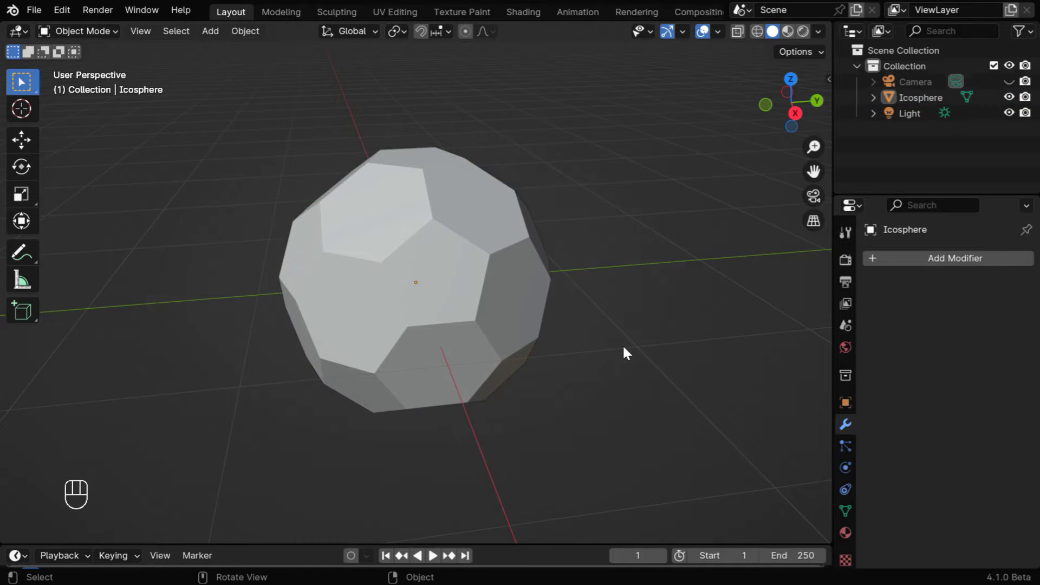
Step: Switch the viewport to rendered shading and create a first material on the icosphere, keeping the default white
{"action": "left_click", "coordinate": [804, 33]}
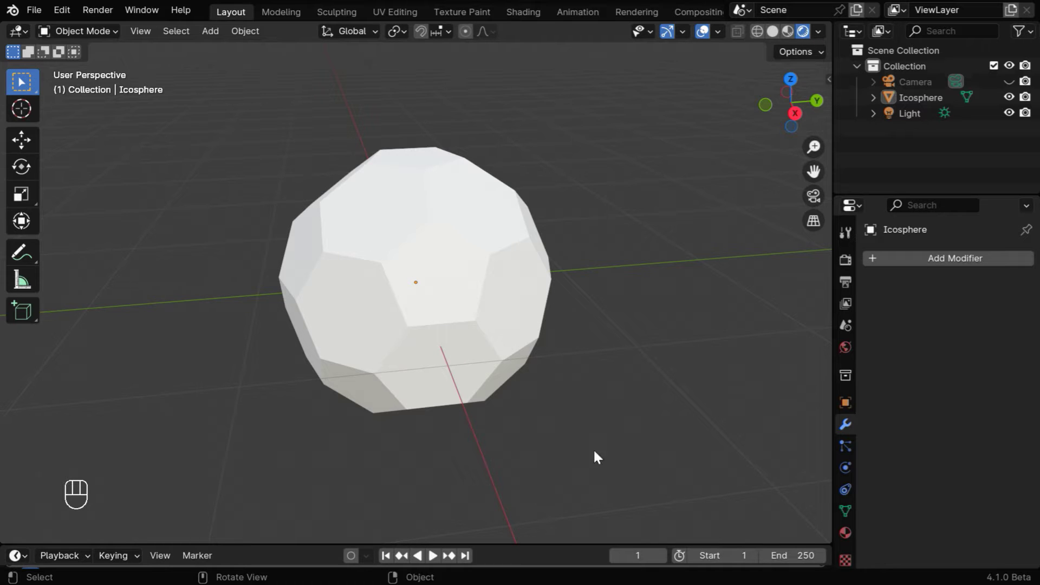
{"action": "left_click", "coordinate": [845, 533]}
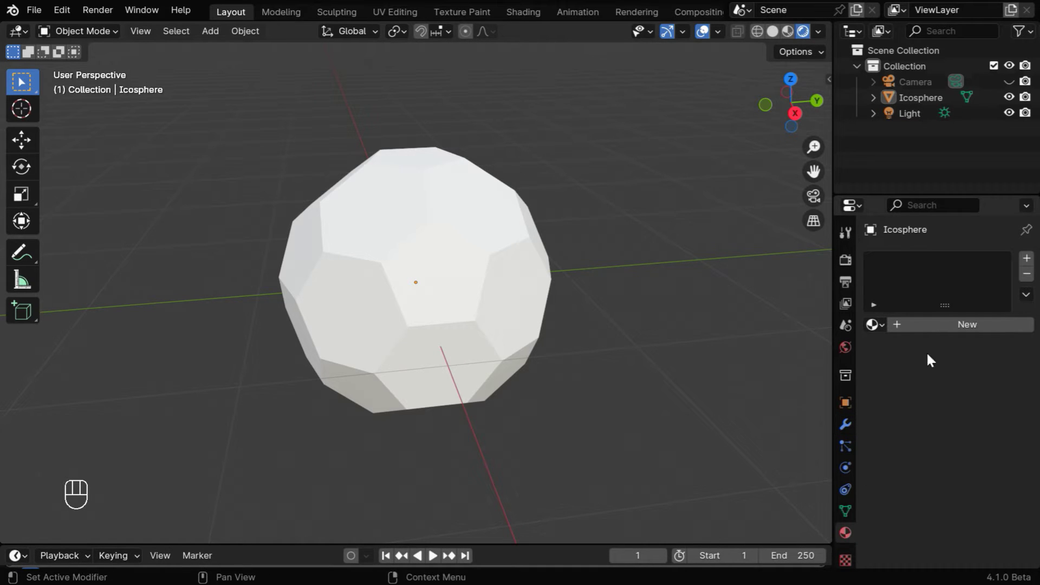
{"action": "left_click", "coordinate": [943, 328]}
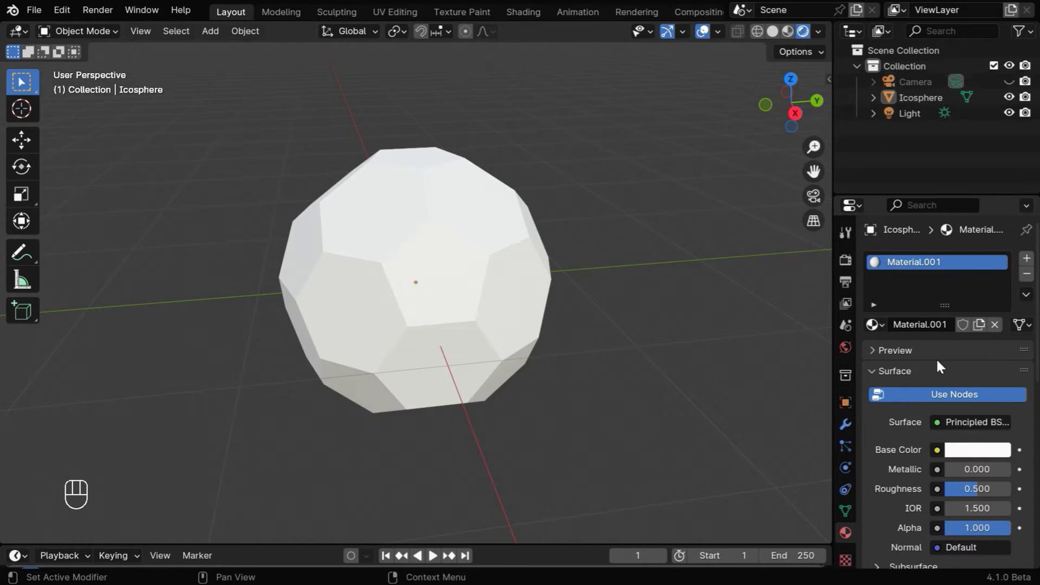
Step: Add a second material slot to the icosphere with a new material and make its base color black
{"action": "left_click", "coordinate": [1027, 259]}
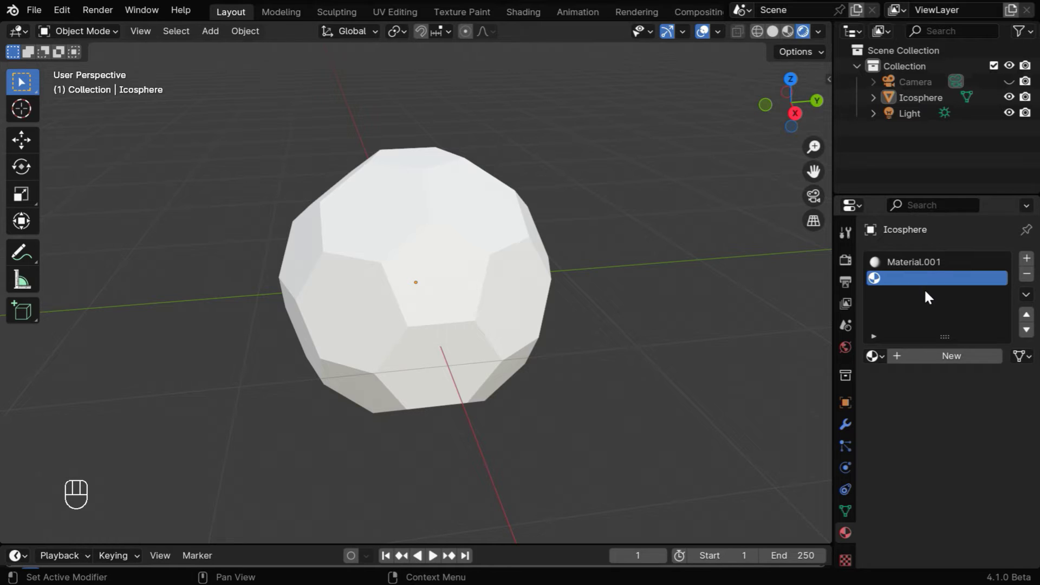
{"action": "left_click", "coordinate": [938, 355]}
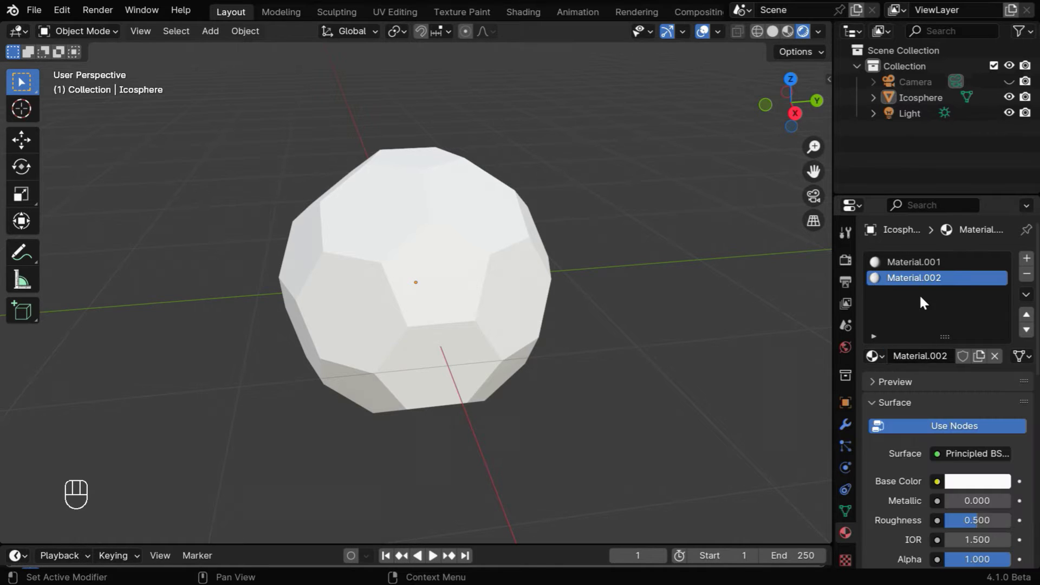
{"action": "left_click", "coordinate": [965, 482]}
{"action": "left_click_drag", "start_coordinate": [957, 442], "coordinate": [764, 489]}
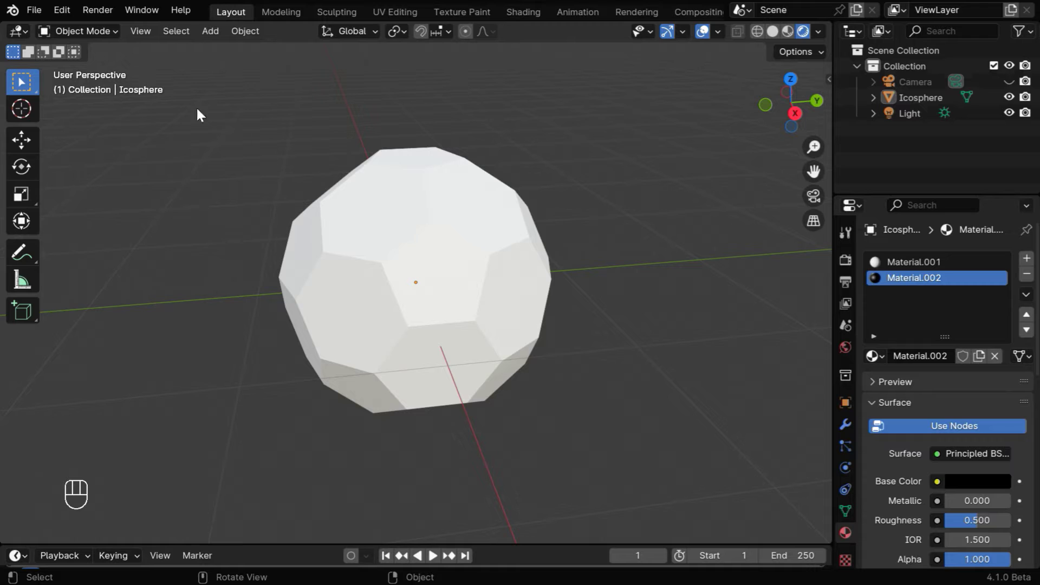
Step: In Edit Mode with face selection, select one pentagon and extend the selection to all faces with the same number of polygon sides
{"action": "left_click", "coordinate": [103, 32]}
{"action": "left_click", "coordinate": [99, 66]}
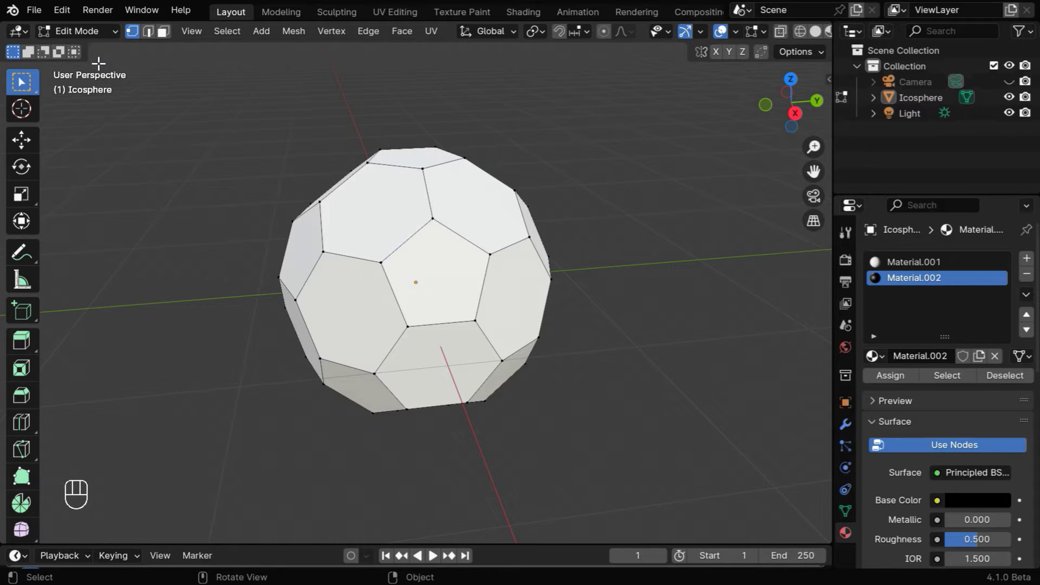
{"action": "left_click", "coordinate": [163, 33]}
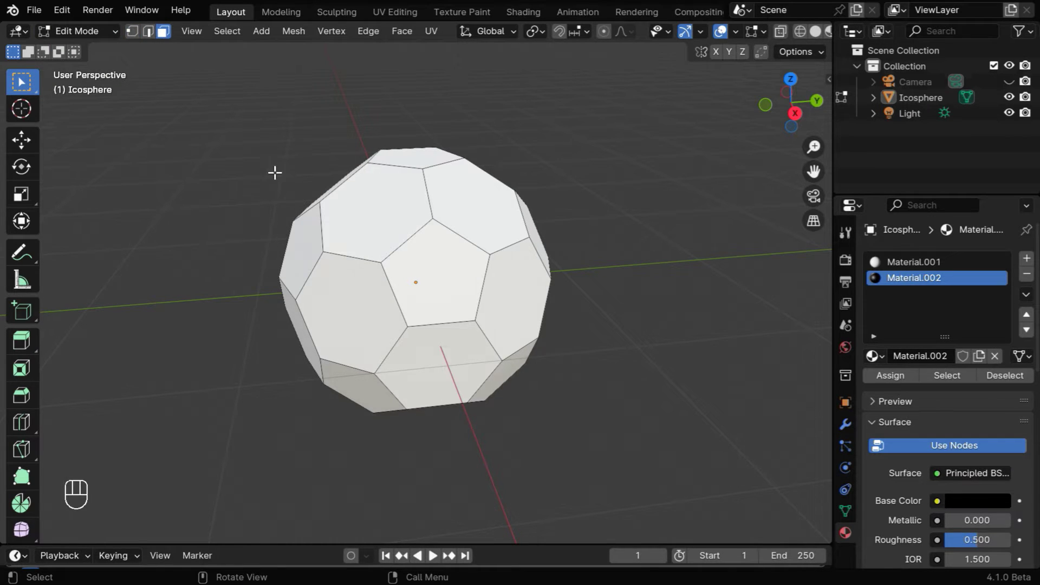
{"action": "left_click", "coordinate": [438, 263]}
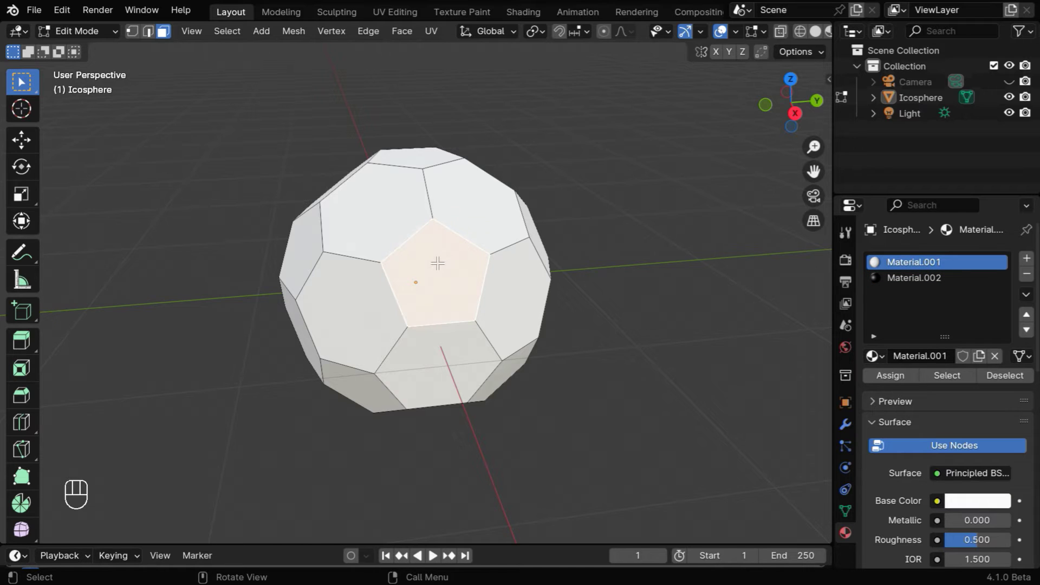
{"action": "left_click", "coordinate": [232, 31]}
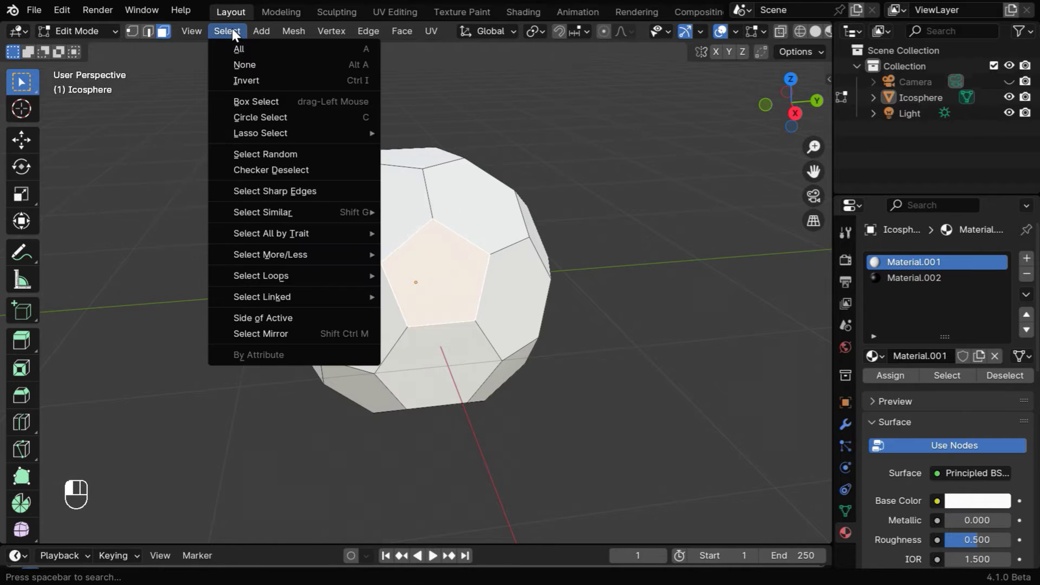
{"action": "mouse_move", "coordinate": [273, 211]}
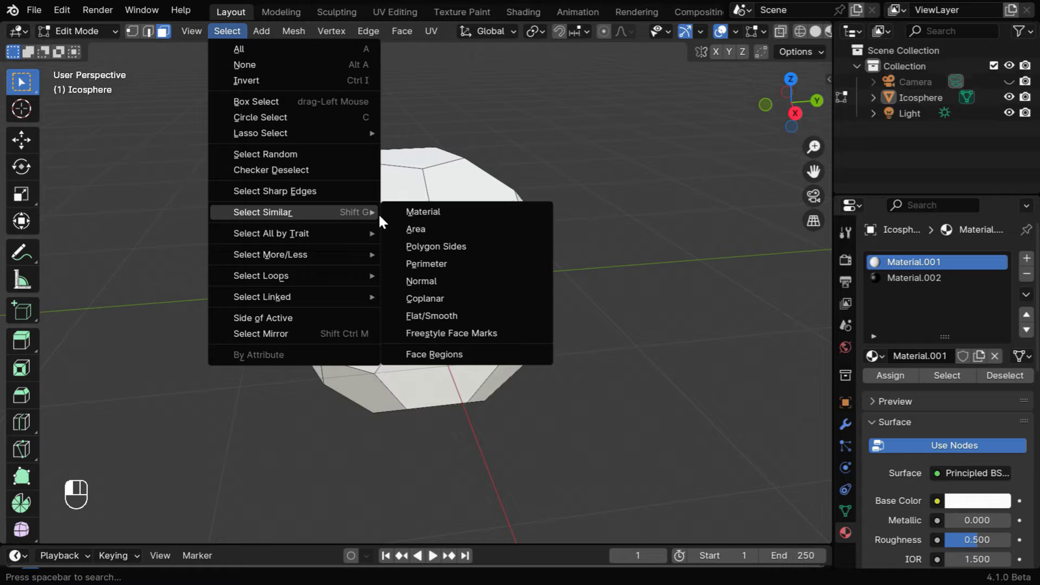
{"action": "left_click", "coordinate": [457, 249]}
{"action": "middle_click_drag", "start_coordinate": [496, 339], "coordinate": [555, 331]}
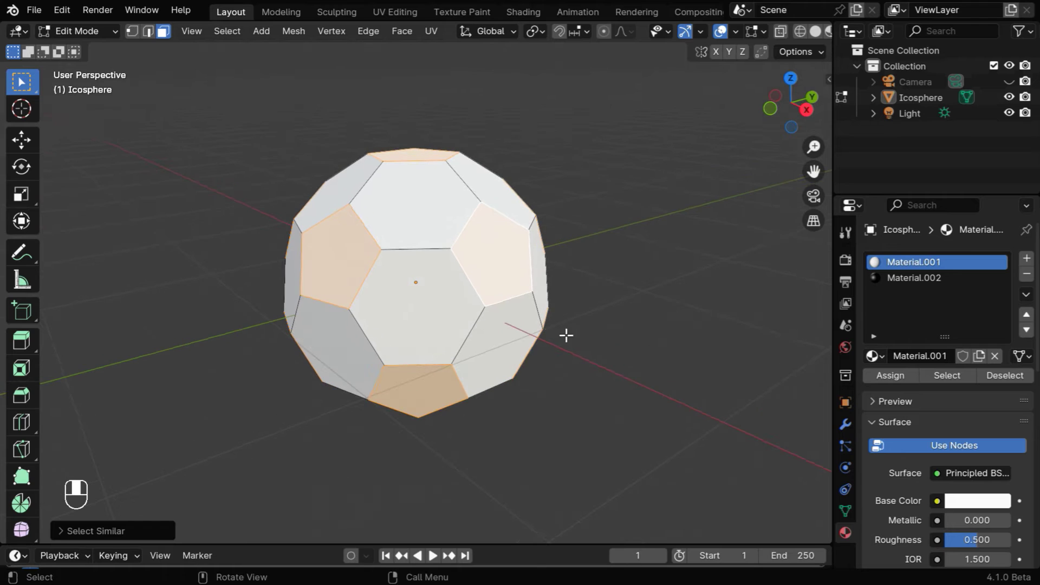
Step: Assign the black material to the selected pentagon faces and clear the selection
{"action": "left_click", "coordinate": [903, 278]}
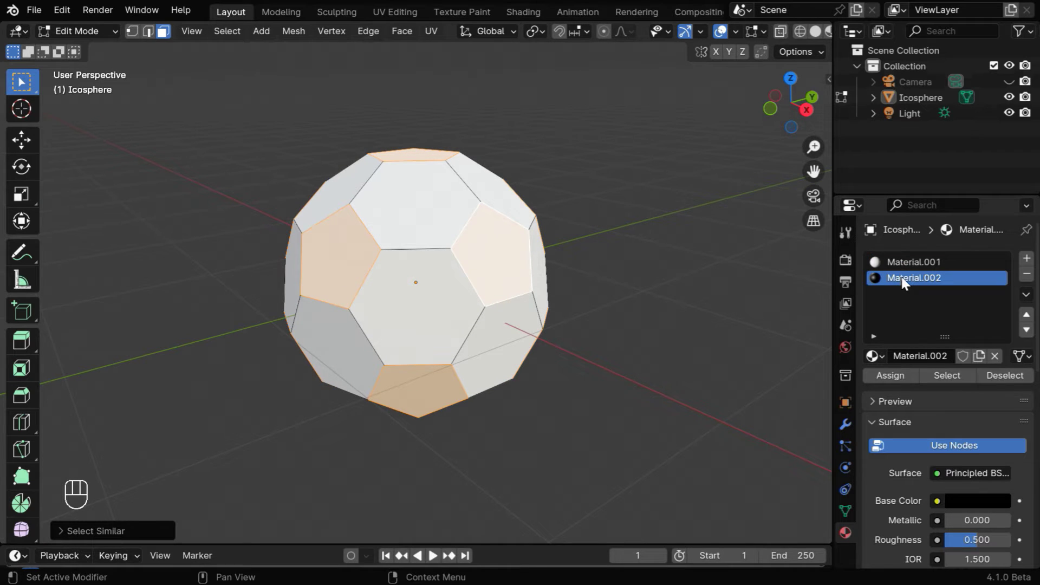
{"action": "left_click", "coordinate": [897, 375]}
{"action": "left_click", "coordinate": [623, 318]}
{"action": "middle_click_drag", "start_coordinate": [623, 318], "coordinate": [602, 318]}
Step: Select all faces of the ball and extrude them individually with an offset of 0.05 m
{"action": "key", "text": "a"}
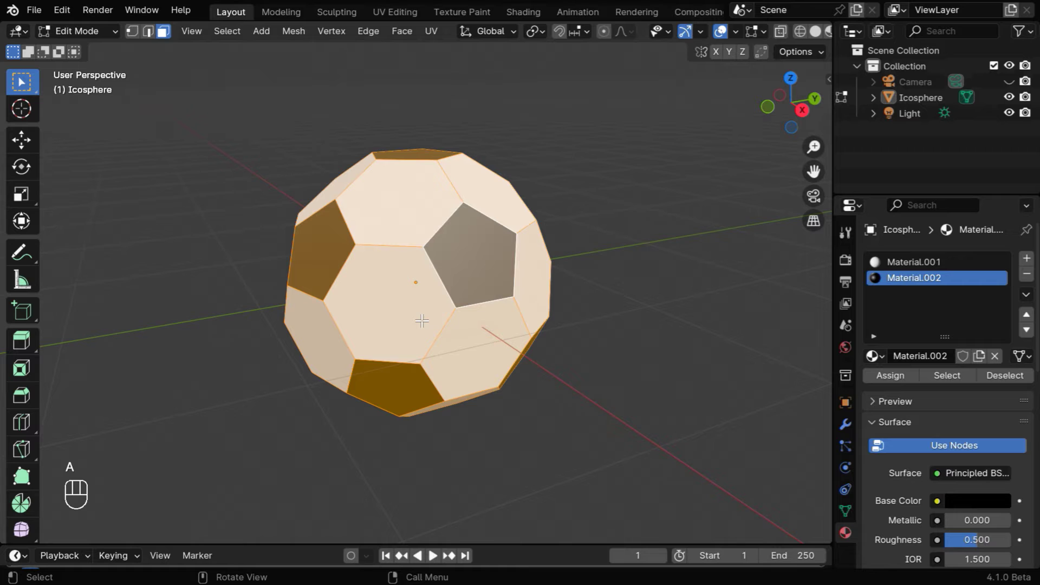
{"action": "left_click", "coordinate": [20, 337]}
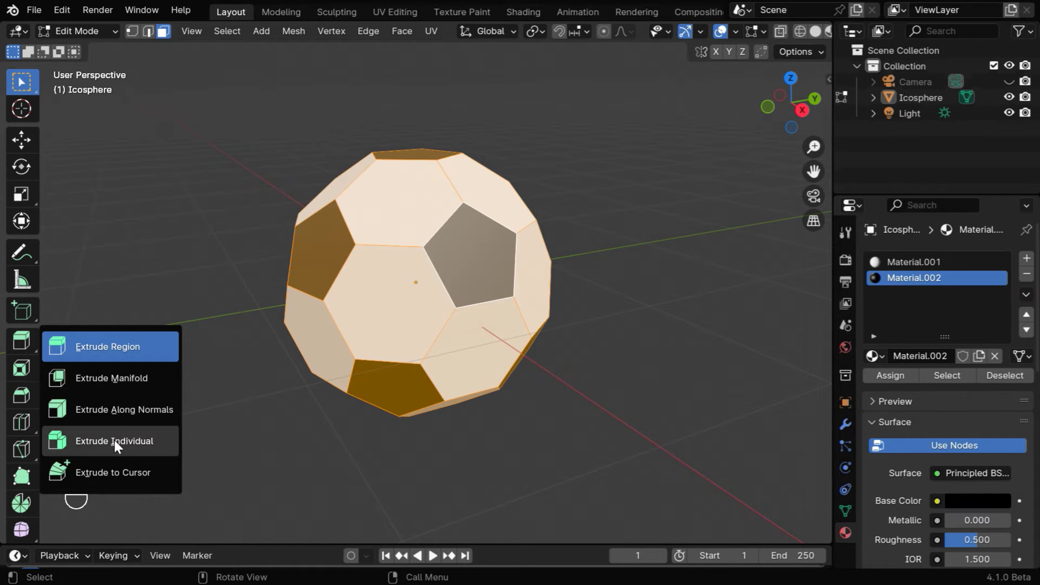
{"action": "left_click", "coordinate": [128, 438]}
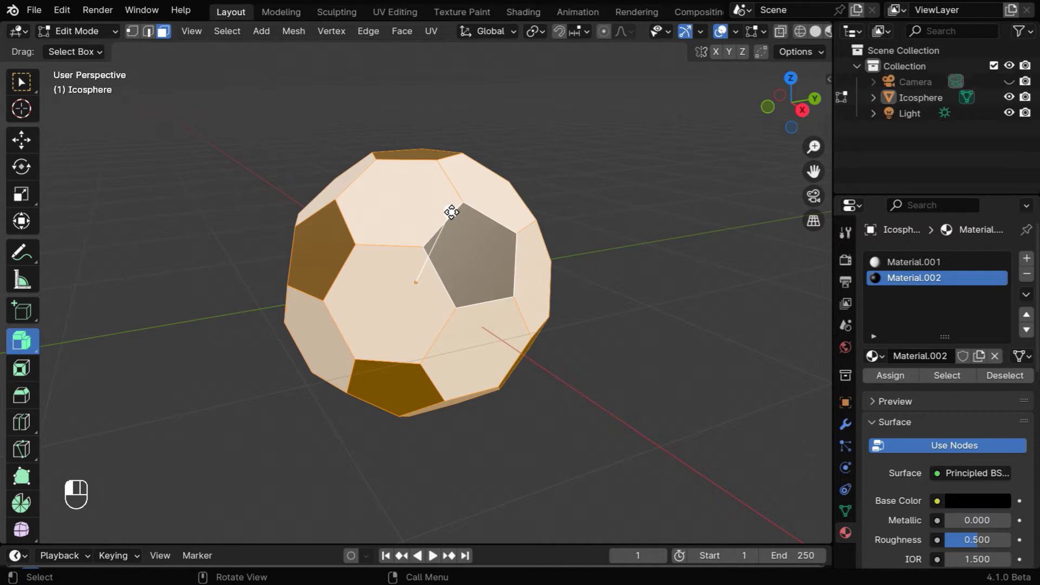
{"action": "left_click_drag", "start_coordinate": [450, 213], "coordinate": [457, 202]}
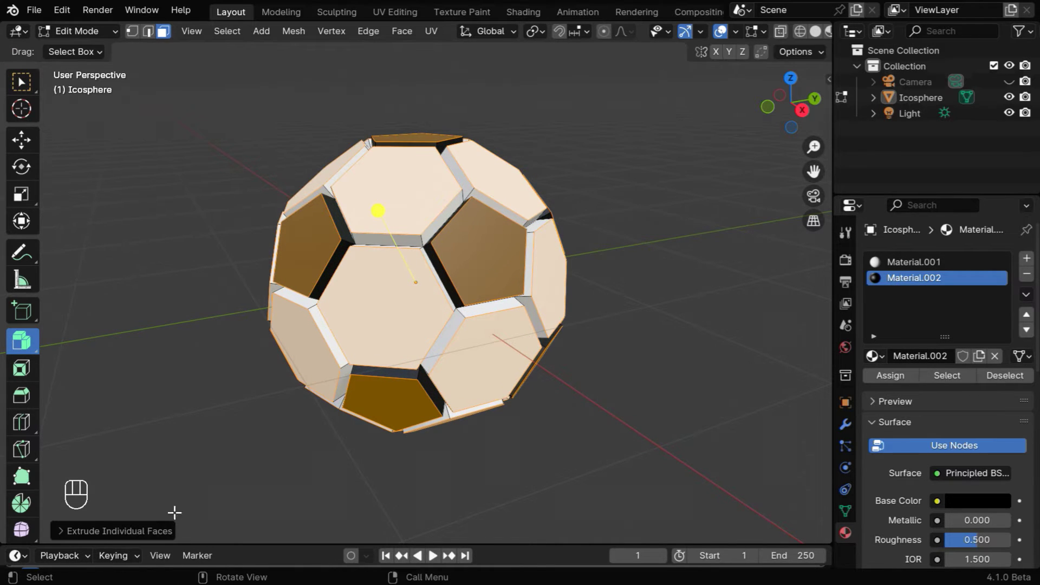
{"action": "left_click", "coordinate": [63, 531]}
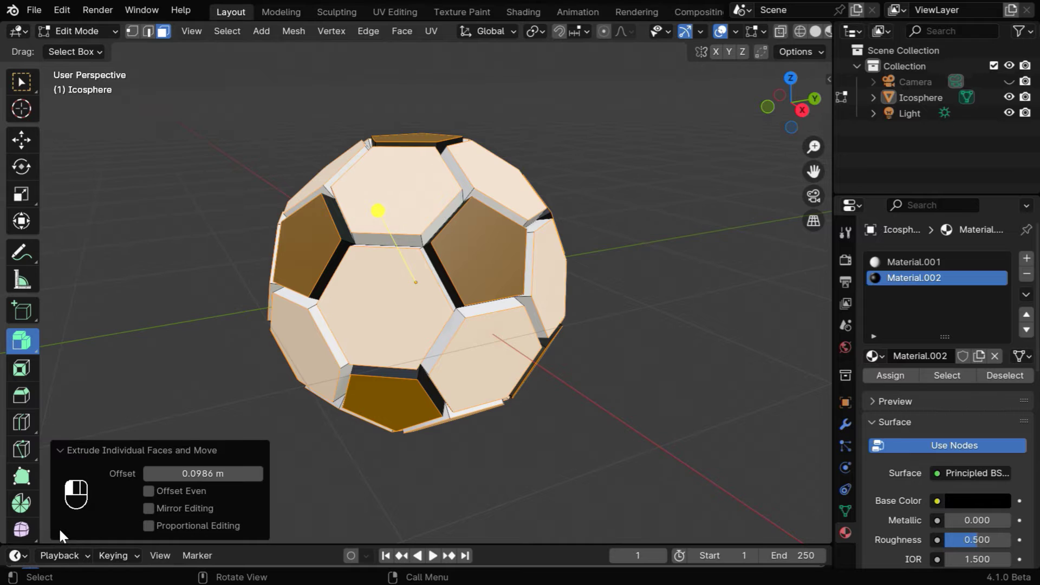
{"action": "left_click", "coordinate": [218, 475]}
{"action": "type", "text": ".0"}
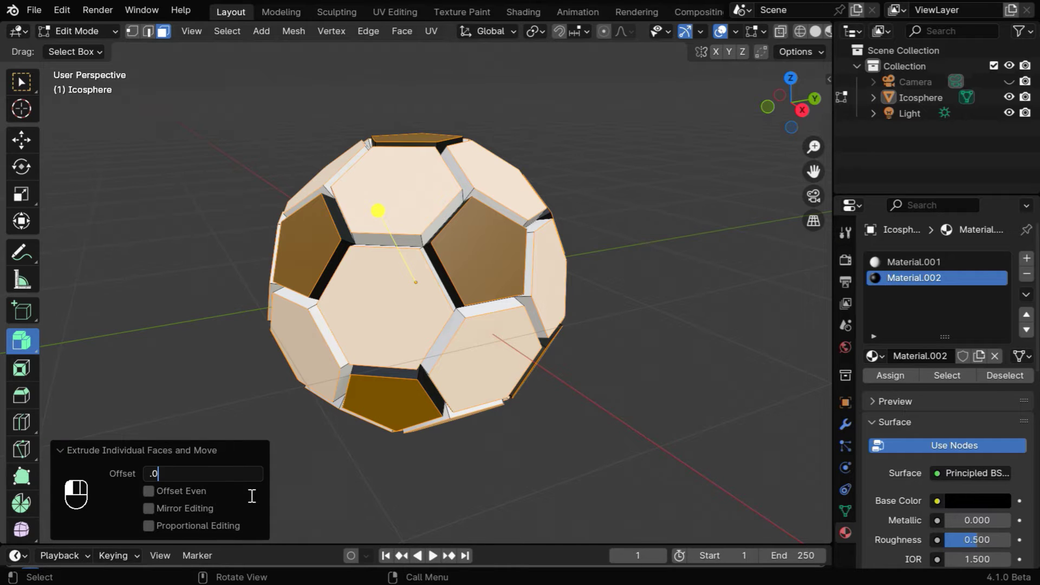
{"action": "type", "text": "5"}
{"action": "key", "text": "Return"}
{"action": "left_click", "coordinate": [57, 453]}
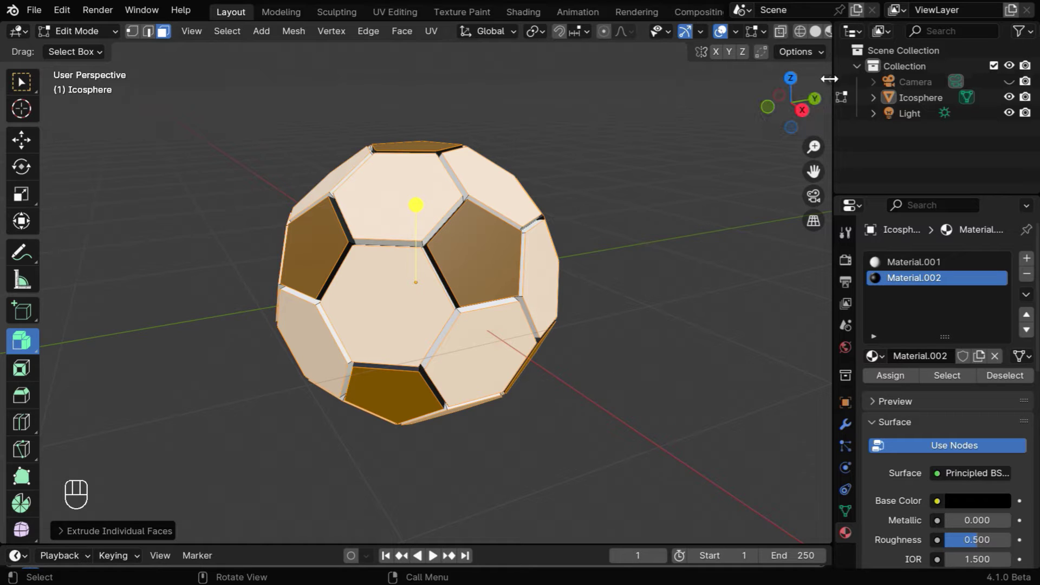
Step: Set the mean edge crease of the selected extruded panels to 1 and return to Object Mode
{"action": "key", "text": "n"}
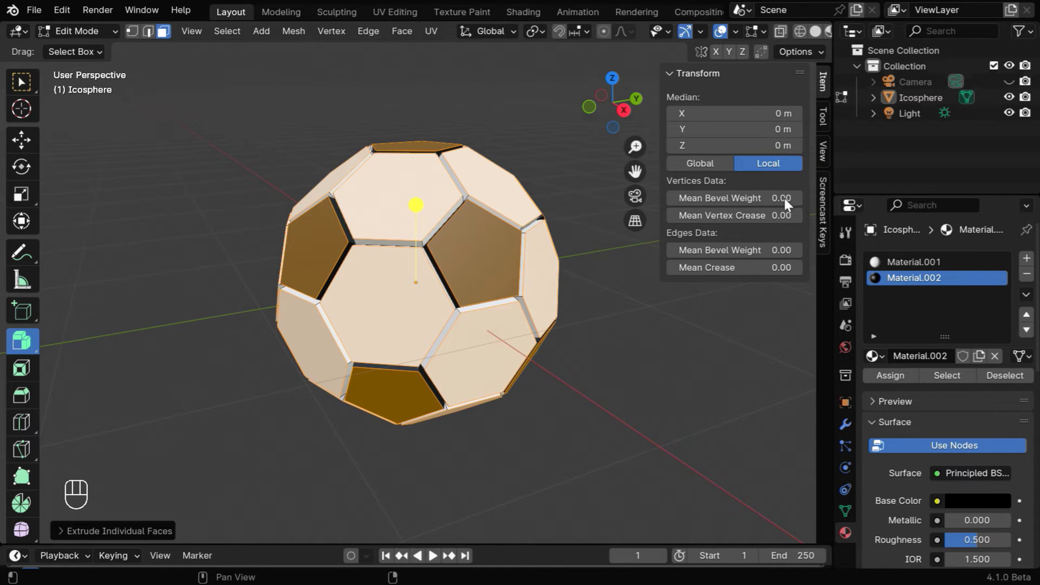
{"action": "left_click", "coordinate": [751, 267]}
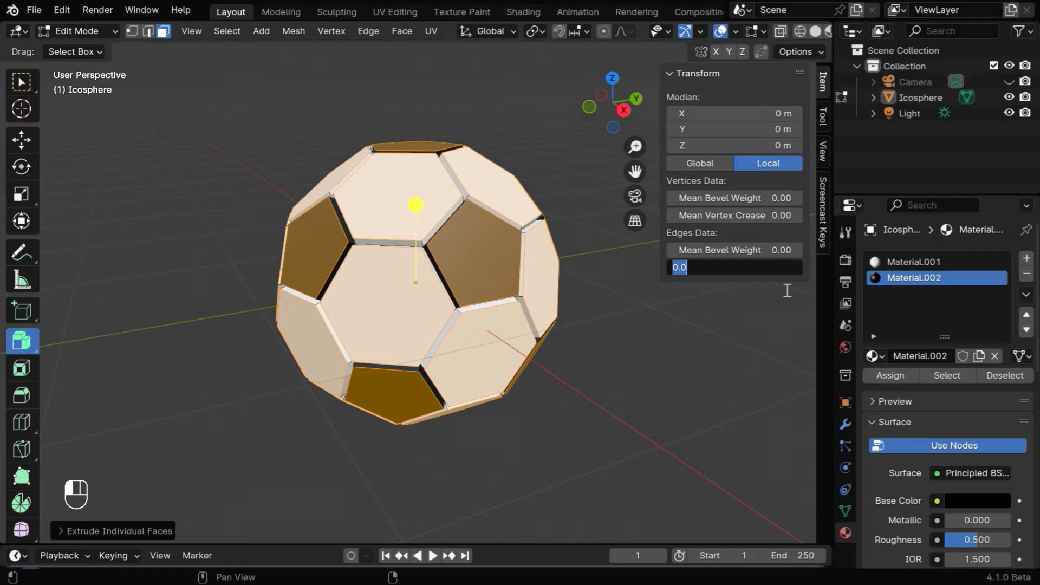
{"action": "type", "text": "1"}
{"action": "key", "text": "Return"}
{"action": "key", "text": "n"}
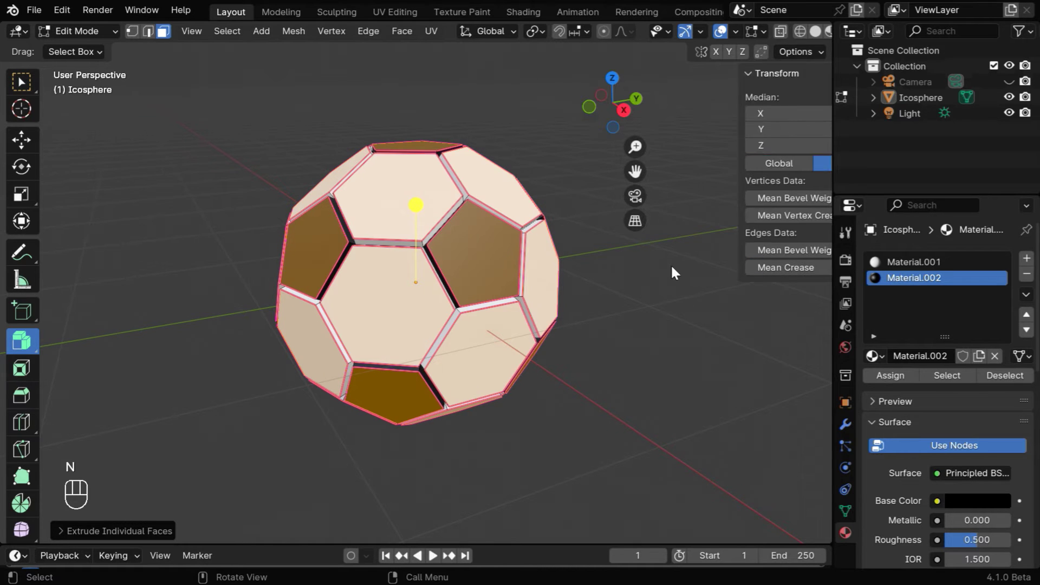
{"action": "left_click", "coordinate": [107, 31]}
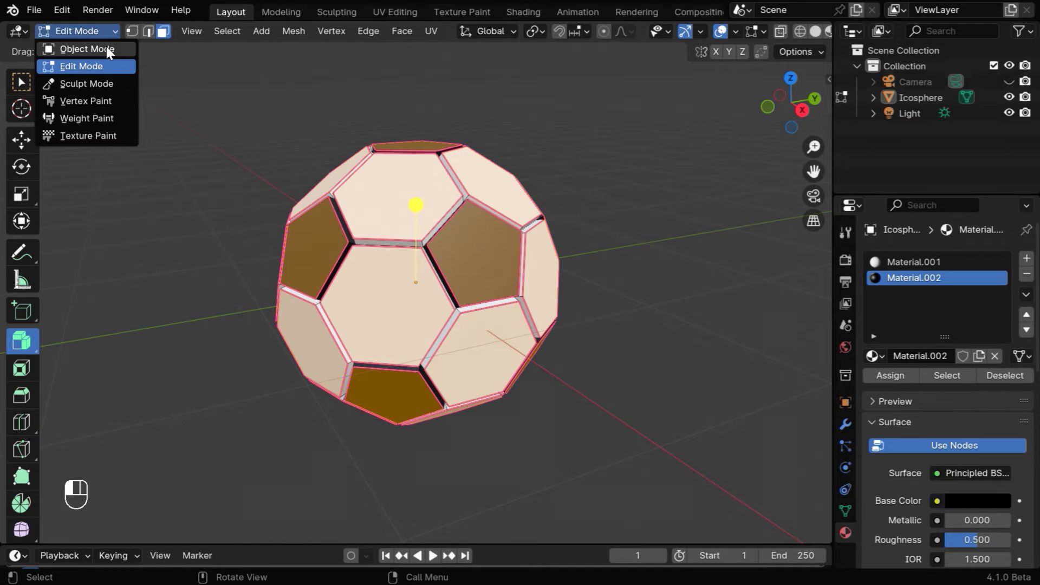
{"action": "left_click", "coordinate": [107, 46]}
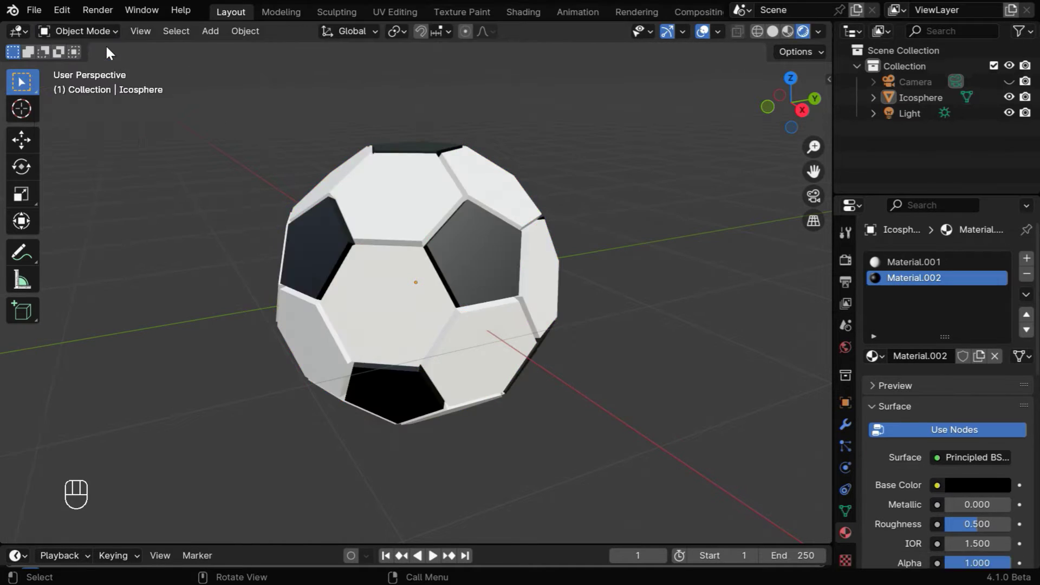
Step: Add a Subdivision Surface modifier to the ball, set to Simple with 3 viewport levels and 3 render levels
{"action": "left_click", "coordinate": [844, 424]}
{"action": "left_click", "coordinate": [928, 259]}
{"action": "mouse_move", "coordinate": [929, 257]}
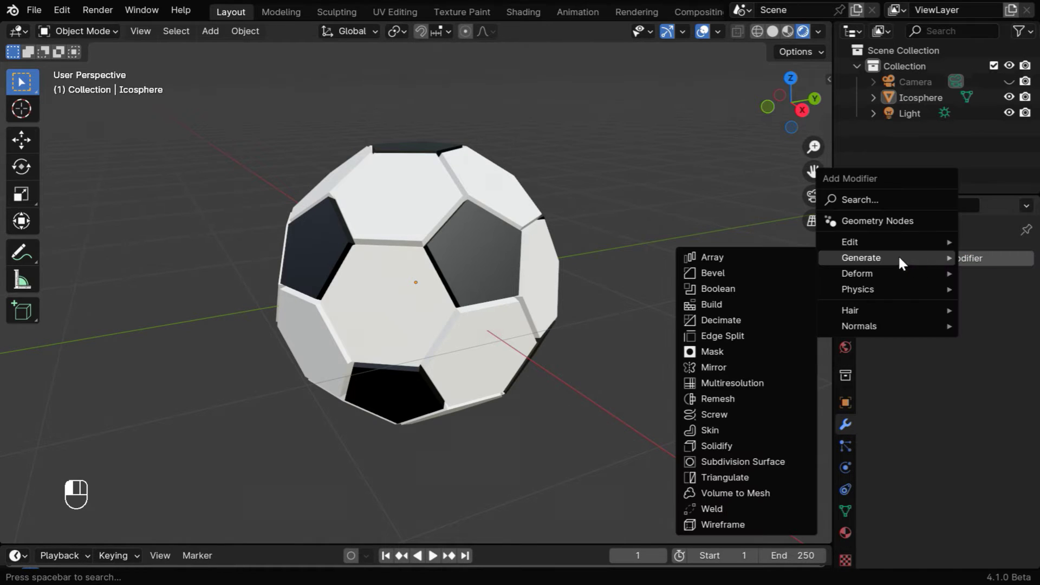
{"action": "left_click", "coordinate": [780, 463]}
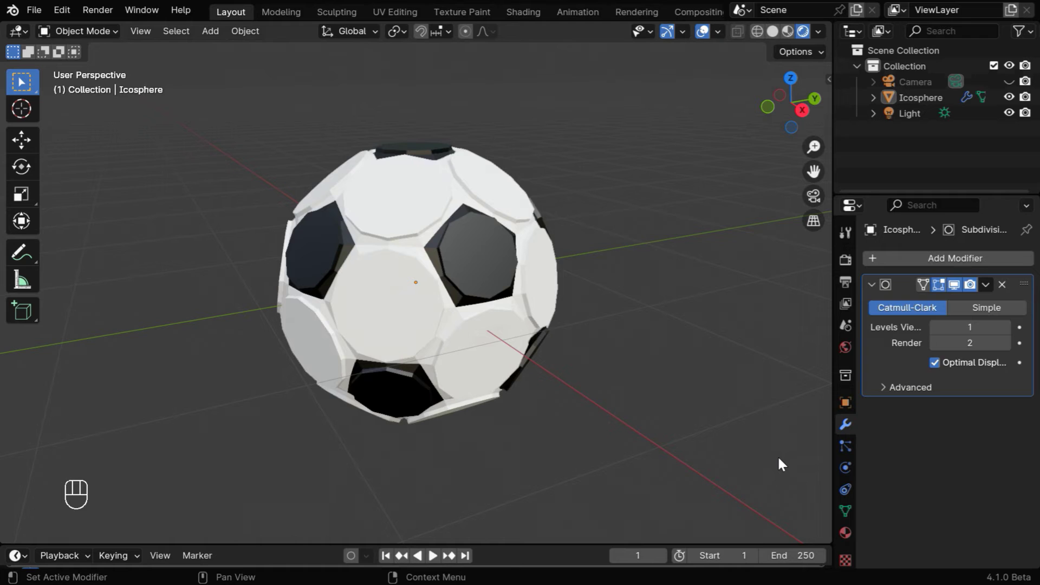
{"action": "left_click", "coordinate": [993, 308]}
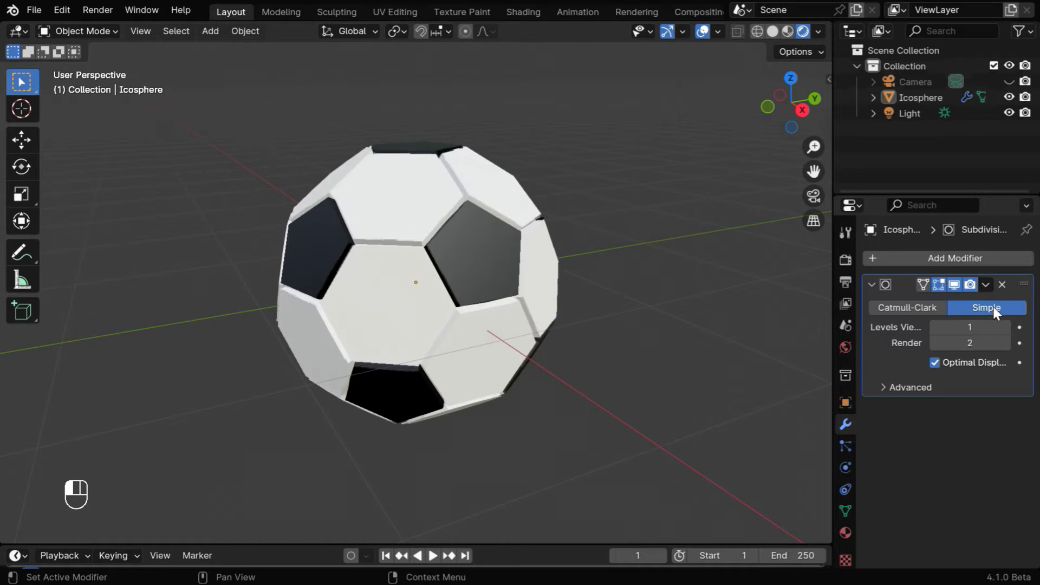
{"action": "left_click", "coordinate": [1006, 327]}
{"action": "left_click", "coordinate": [1006, 327]}
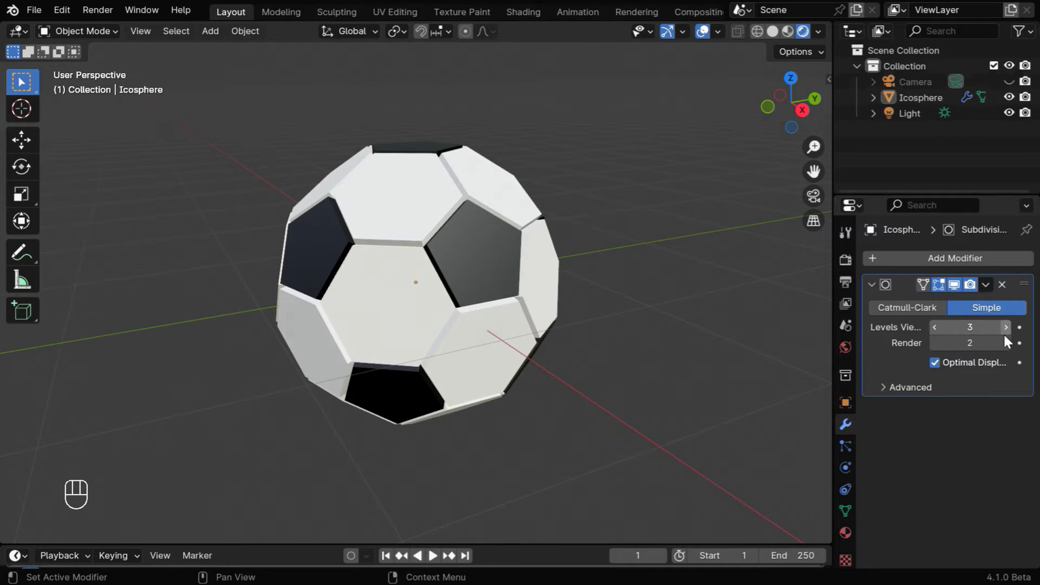
{"action": "left_click", "coordinate": [1003, 342]}
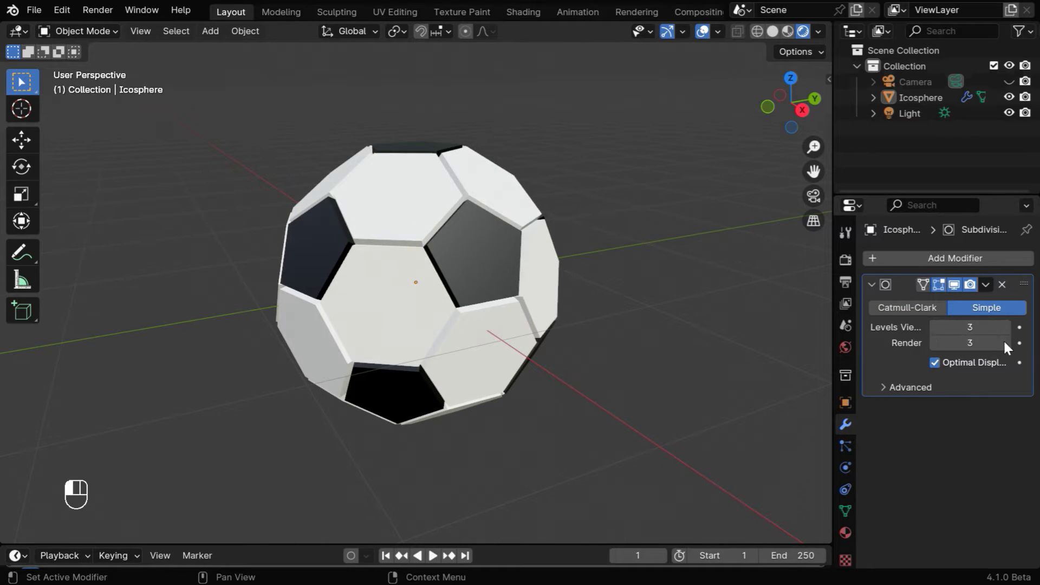
{"action": "left_click", "coordinate": [872, 284]}
Step: Add a Cast modifier with the Sphere shape to the ball and set its factor to 0.9
{"action": "left_click", "coordinate": [901, 261]}
{"action": "mouse_move", "coordinate": [901, 262]}
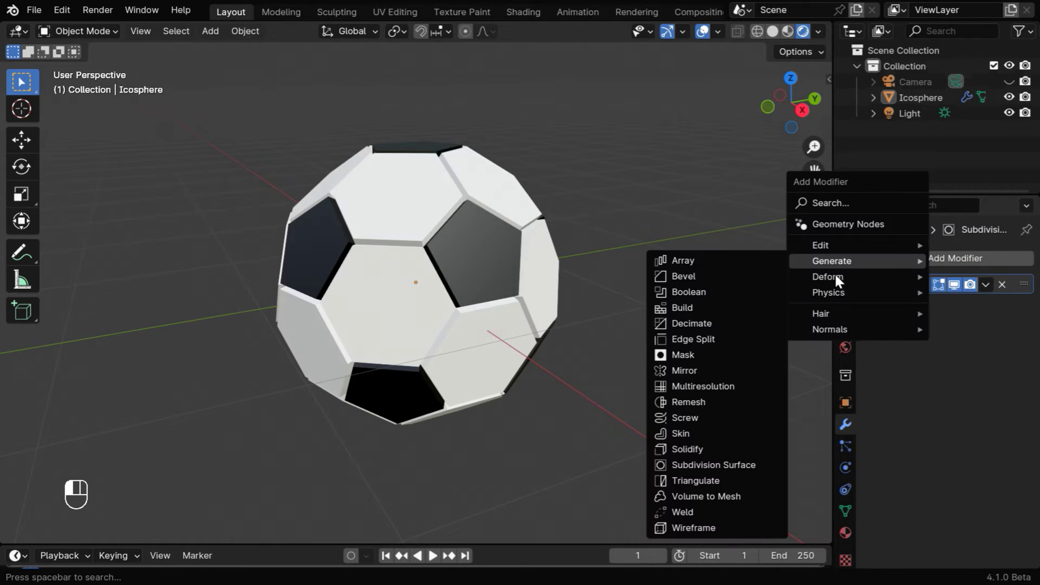
{"action": "mouse_move", "coordinate": [828, 277]}
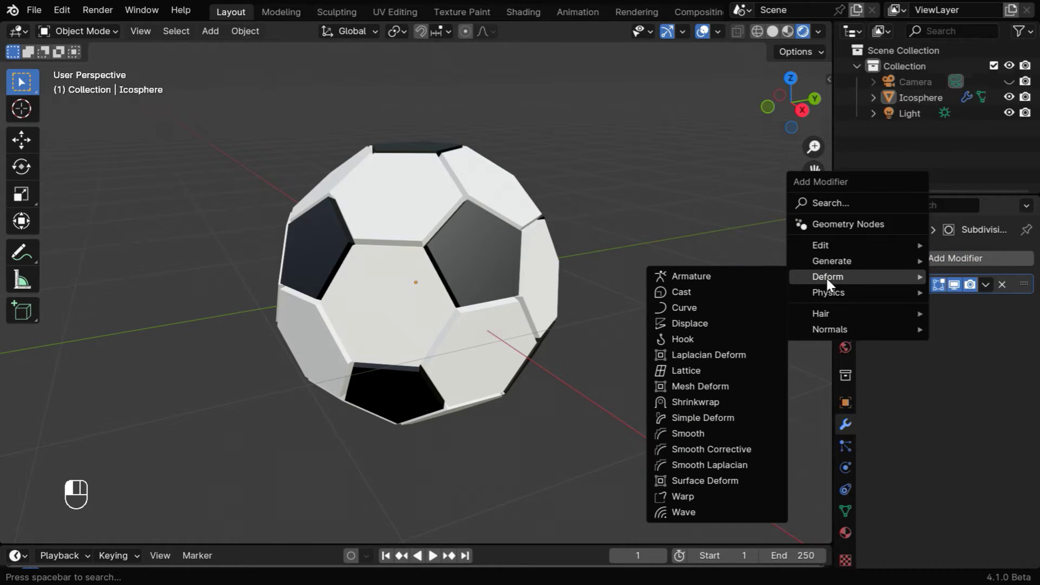
{"action": "left_click", "coordinate": [695, 291]}
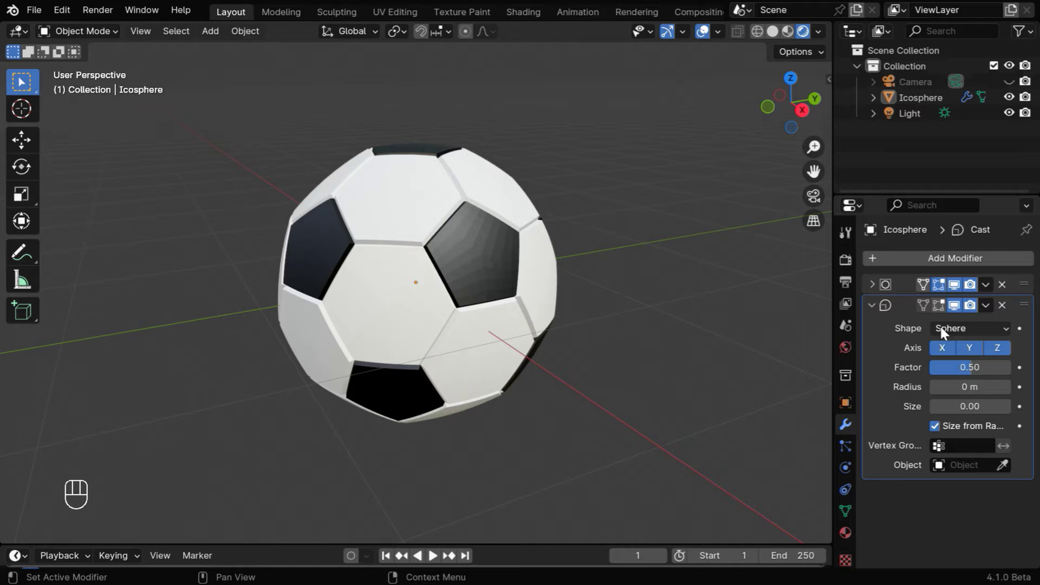
{"action": "left_click", "coordinate": [973, 367]}
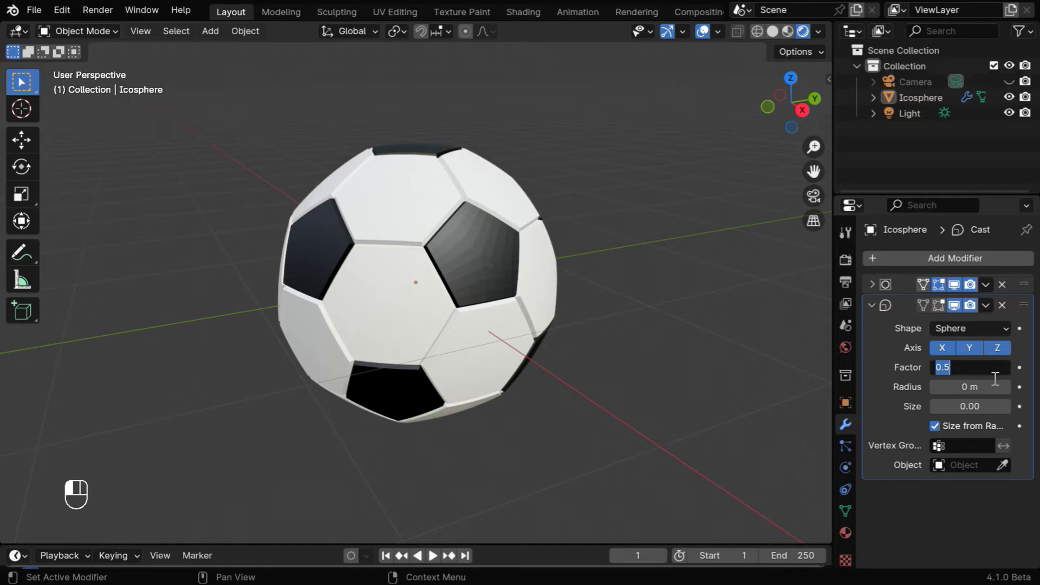
{"action": "key", "text": "BackSpace"}
{"action": "type", "text": ".9"}
{"action": "key", "text": "Return"}
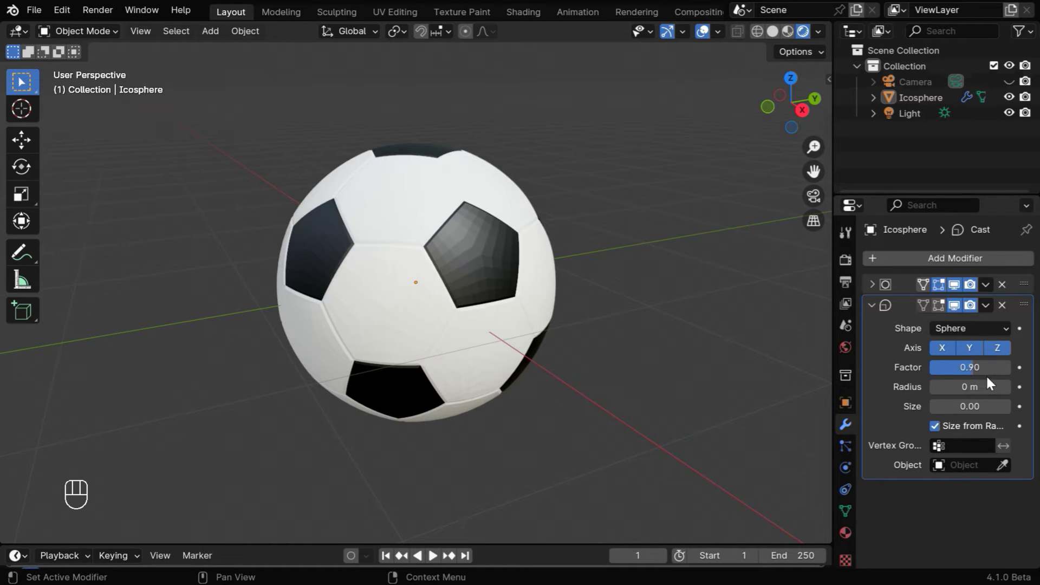
Step: Apply smooth shading to the whole ball, clear the selection and check the surface up close
{"action": "left_click", "coordinate": [404, 312]}
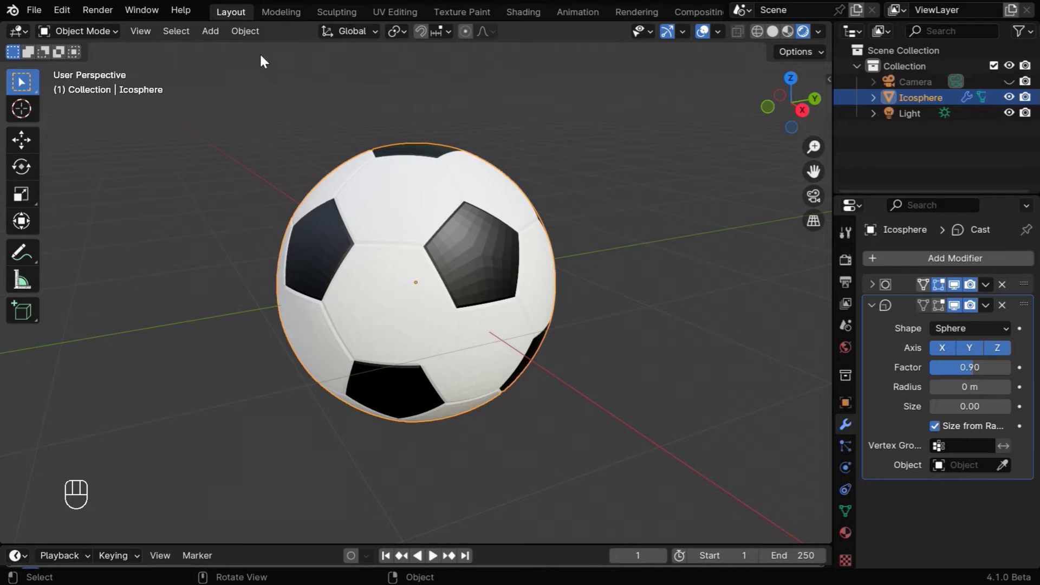
{"action": "left_click", "coordinate": [244, 31]}
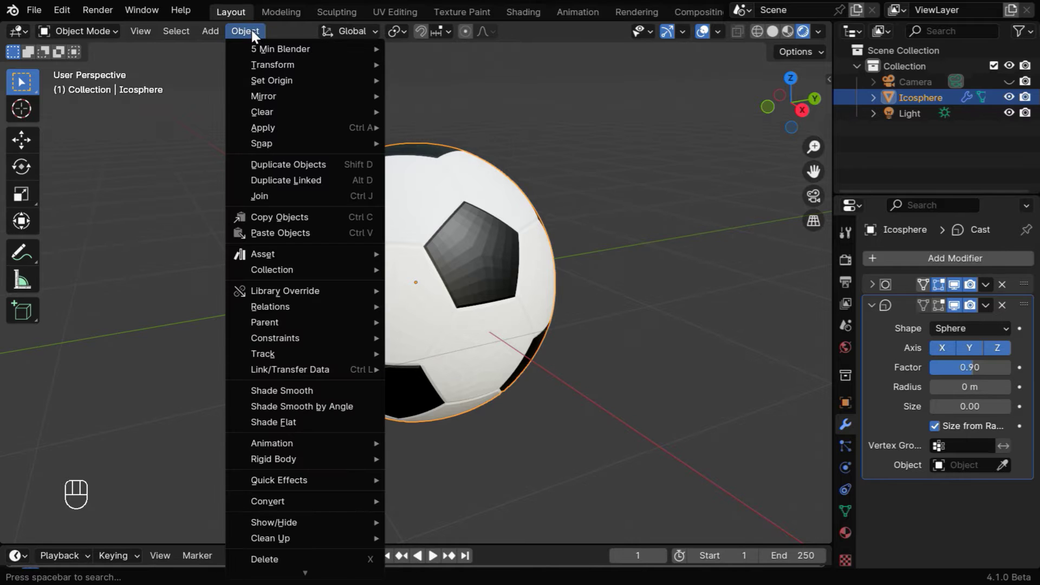
{"action": "left_click", "coordinate": [294, 391]}
{"action": "left_click", "coordinate": [551, 427]}
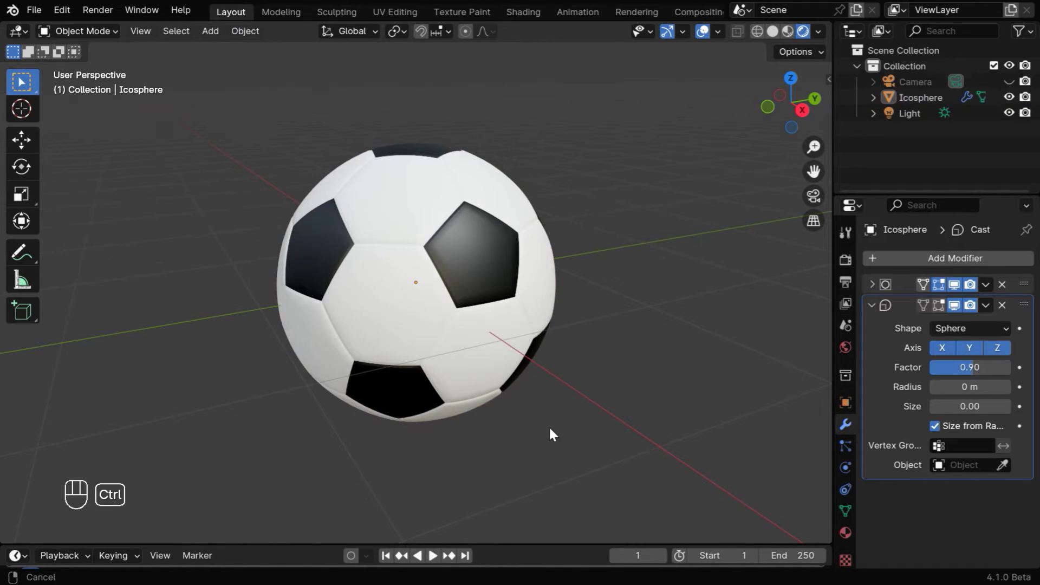
{"action": "middle_click_drag", "start_coordinate": [548, 425], "coordinate": [528, 385], "text": "ctrl"}
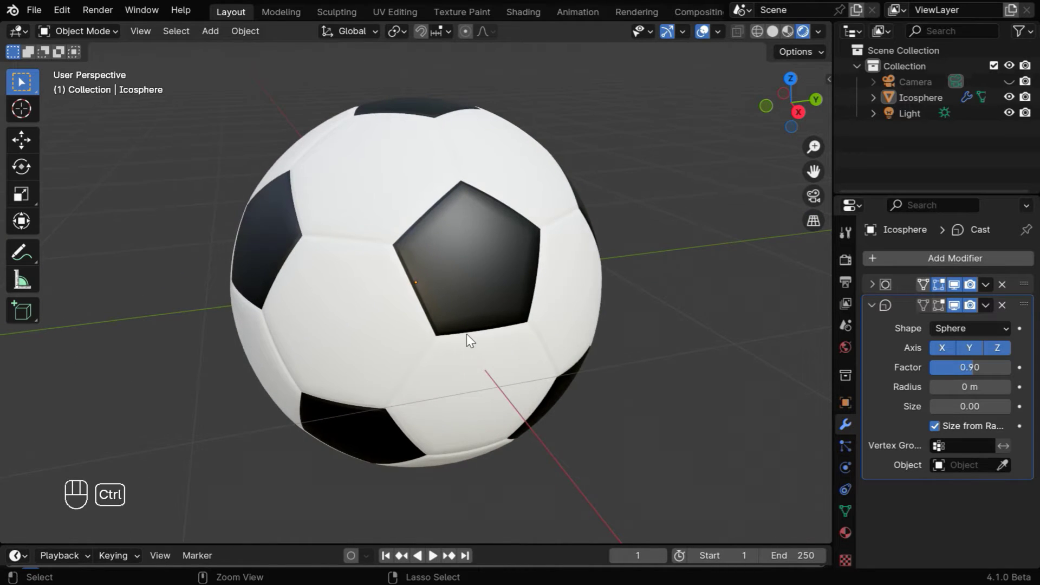
{"action": "middle_click_drag", "start_coordinate": [467, 334], "coordinate": [483, 373], "text": "ctrl"}
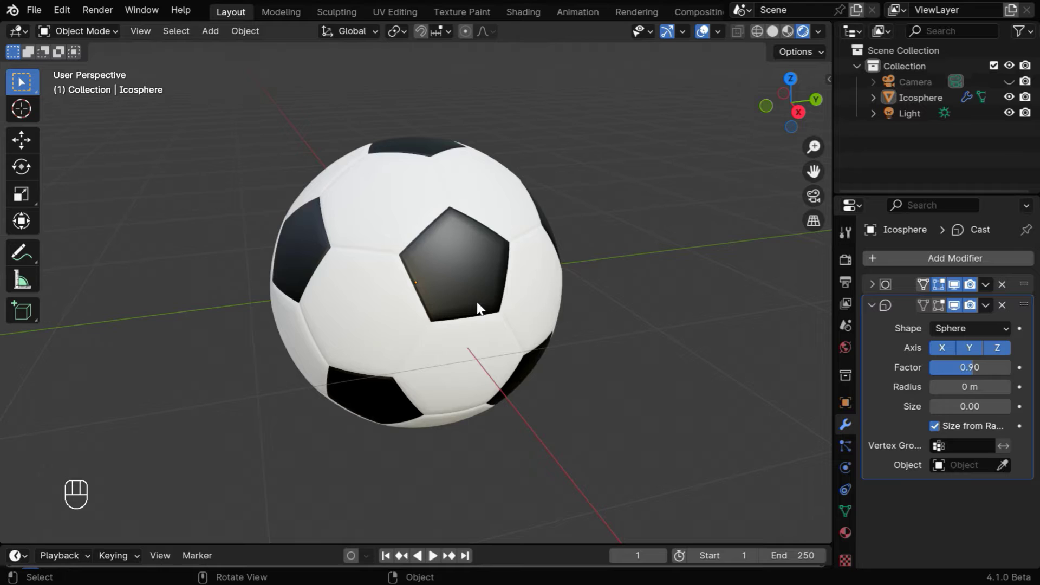
Step: Import Logo.png as an image plane using the Principled material type
{"action": "left_click", "coordinate": [38, 8]}
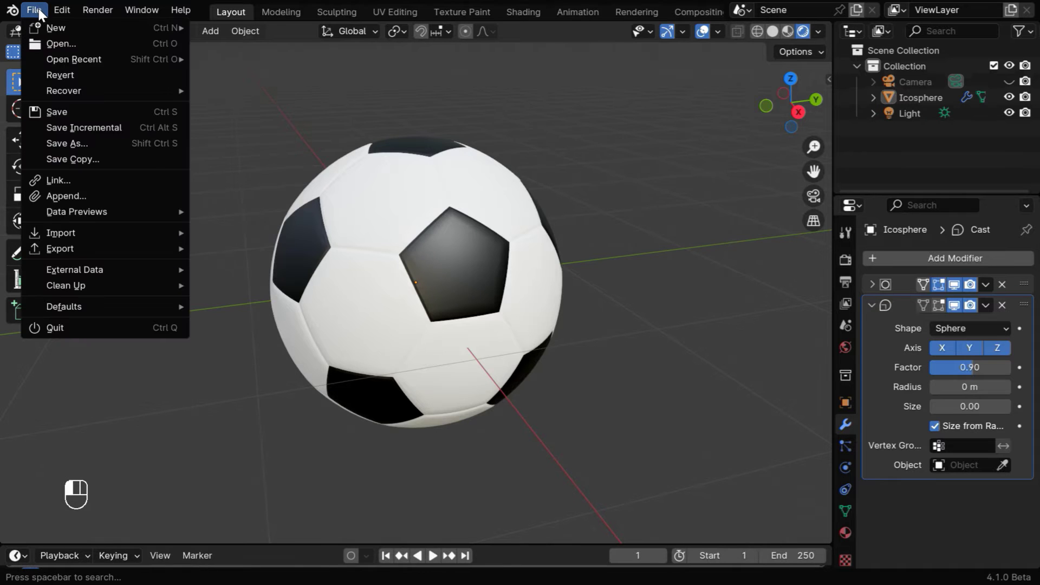
{"action": "mouse_move", "coordinate": [72, 232]}
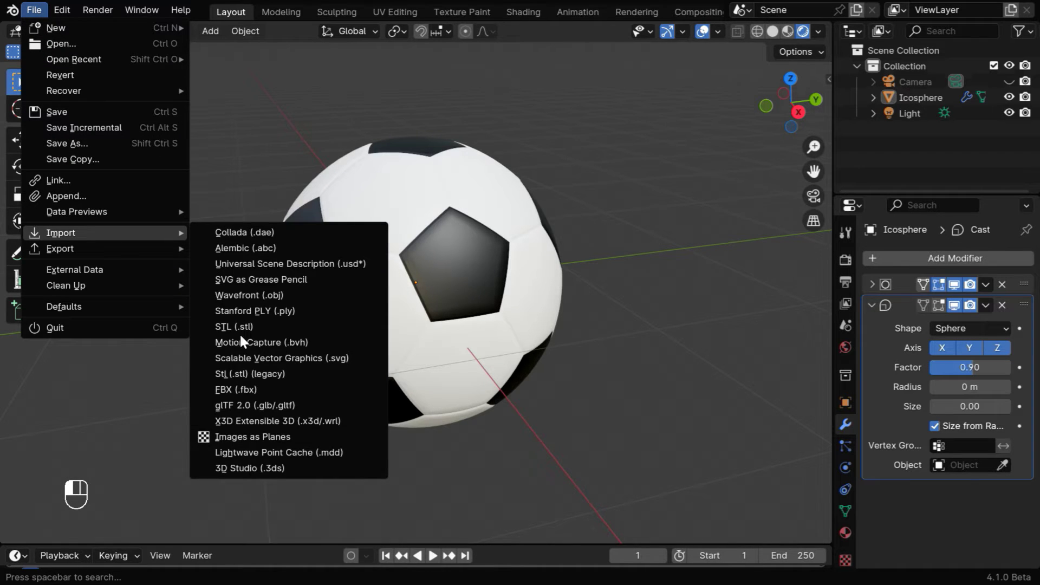
{"action": "left_click", "coordinate": [297, 438]}
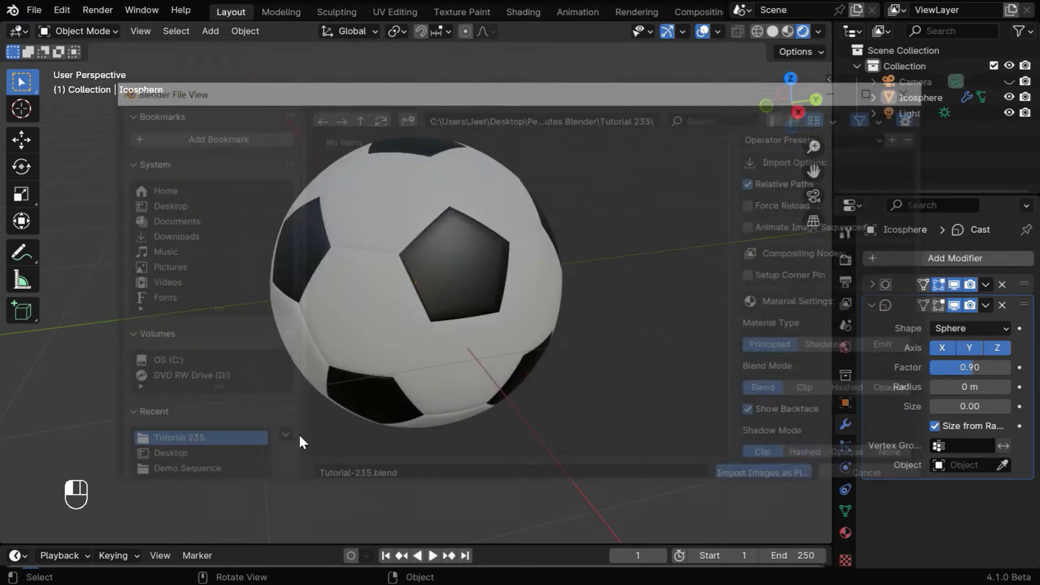
{"action": "left_click", "coordinate": [380, 207]}
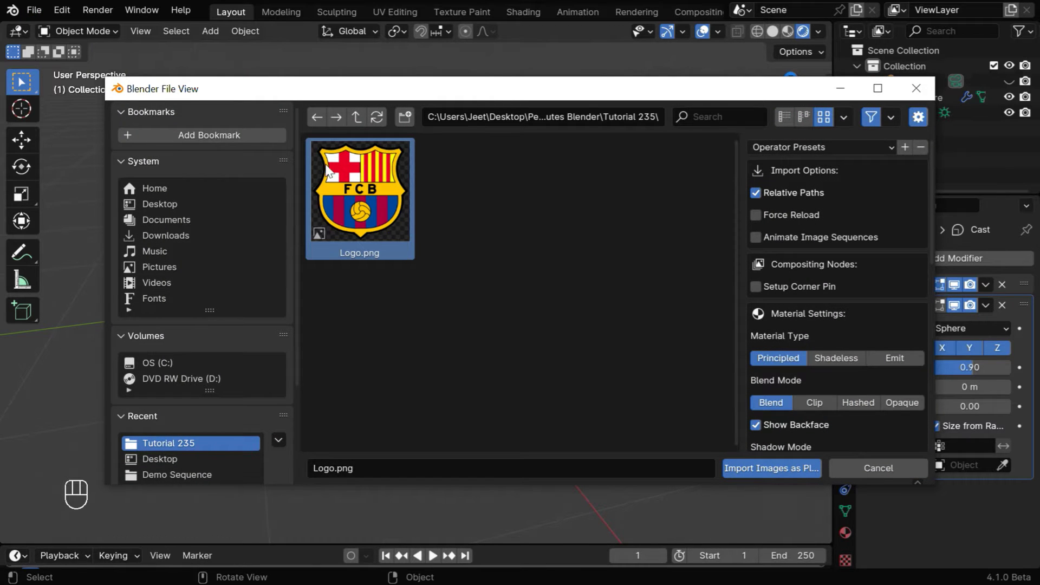
{"action": "left_click", "coordinate": [741, 466]}
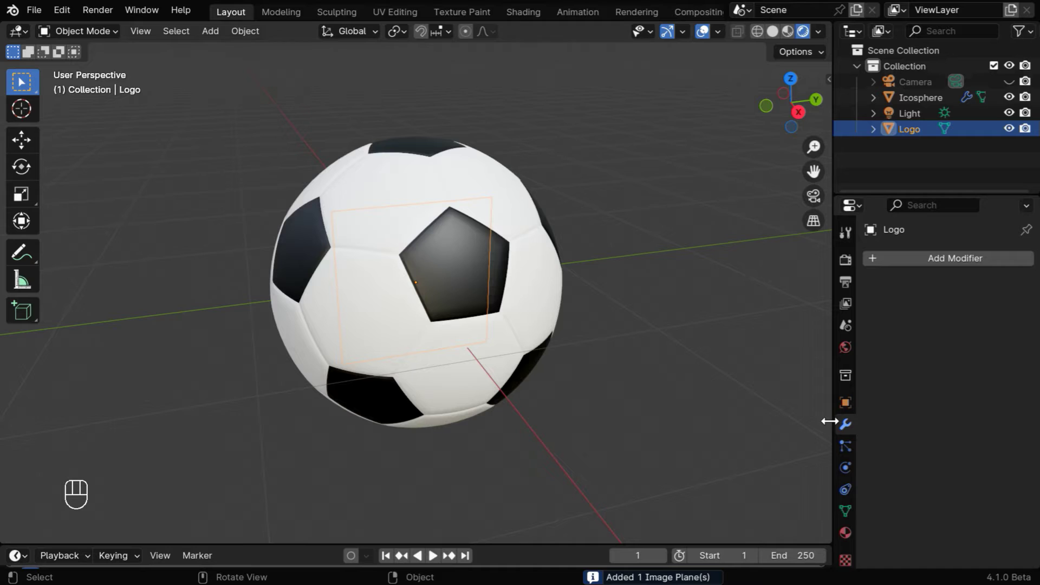
Step: Move the logo plane out in front of the ball to an X location of about 0.89 m
{"action": "left_click", "coordinate": [846, 402]}
{"action": "left_click_drag", "start_coordinate": [960, 307], "coordinate": [1013, 307]}
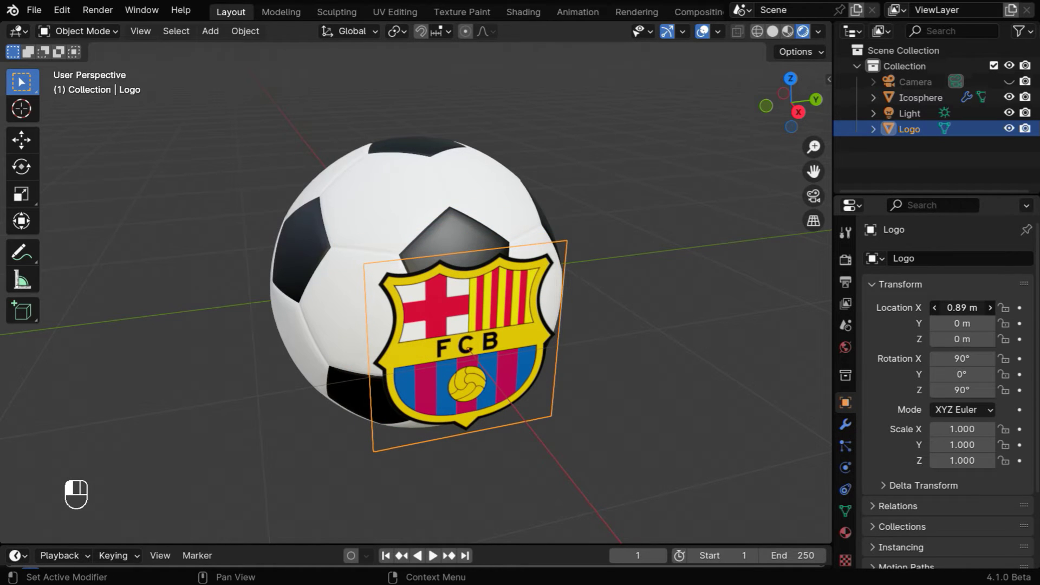
{"action": "middle_click_drag", "start_coordinate": [554, 438], "coordinate": [515, 401]}
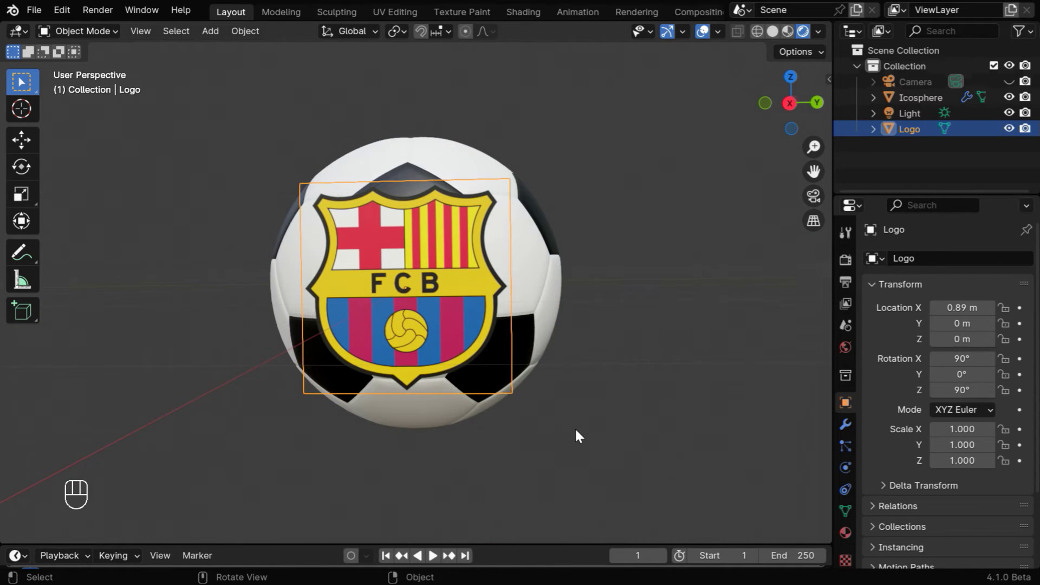
Step: In the right orthographic view, scale the logo plane to 0.5 on all three axes
{"action": "key", "text": "KP_3"}
{"action": "middle_click_drag", "start_coordinate": [490, 446], "coordinate": [487, 368], "text": "ctrl"}
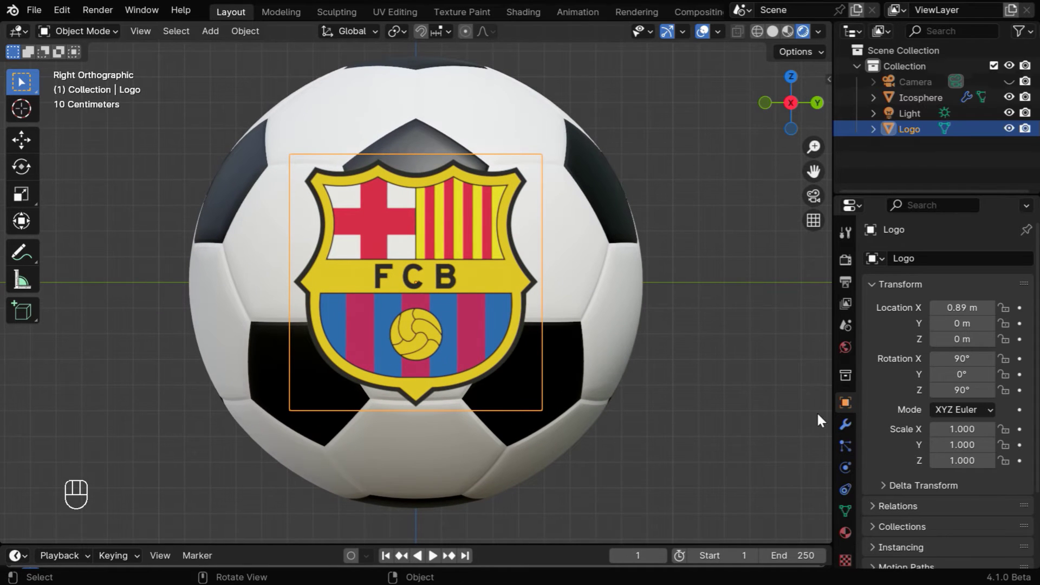
{"action": "mouse_move", "coordinate": [960, 429]}
{"action": "left_mouse_down"}
{"action": "mouse_move", "coordinate": [960, 460]}
{"action": "mouse_move", "coordinate": [959, 429]}
{"action": "left_mouse_up"}
{"action": "type", "text": "0.5"}
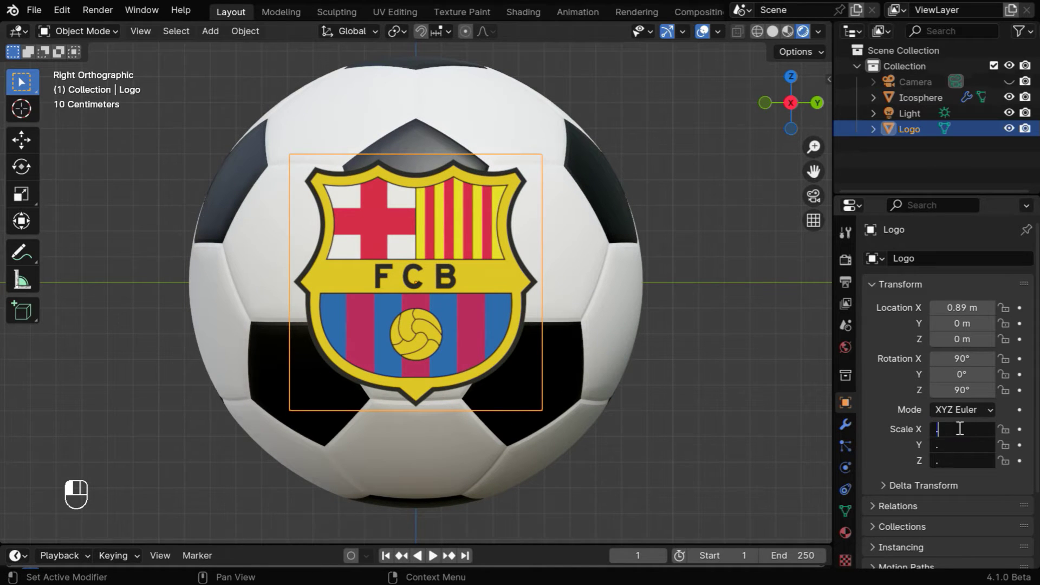
{"action": "key", "text": "Return"}
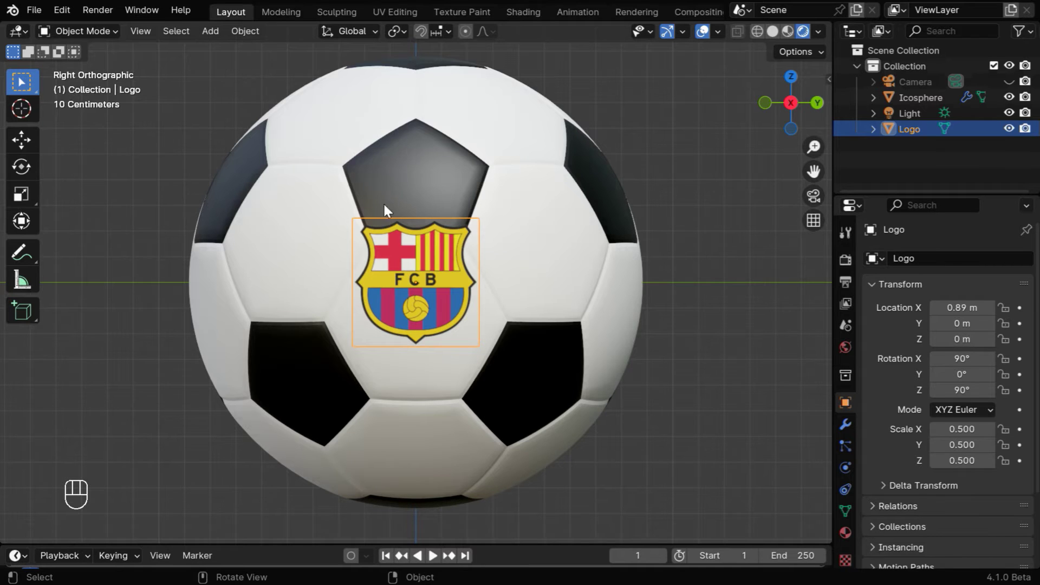
Step: Rotate the ball about 24.4° around the Y axis so a black pentagon sits behind the logo
{"action": "left_click", "coordinate": [465, 163]}
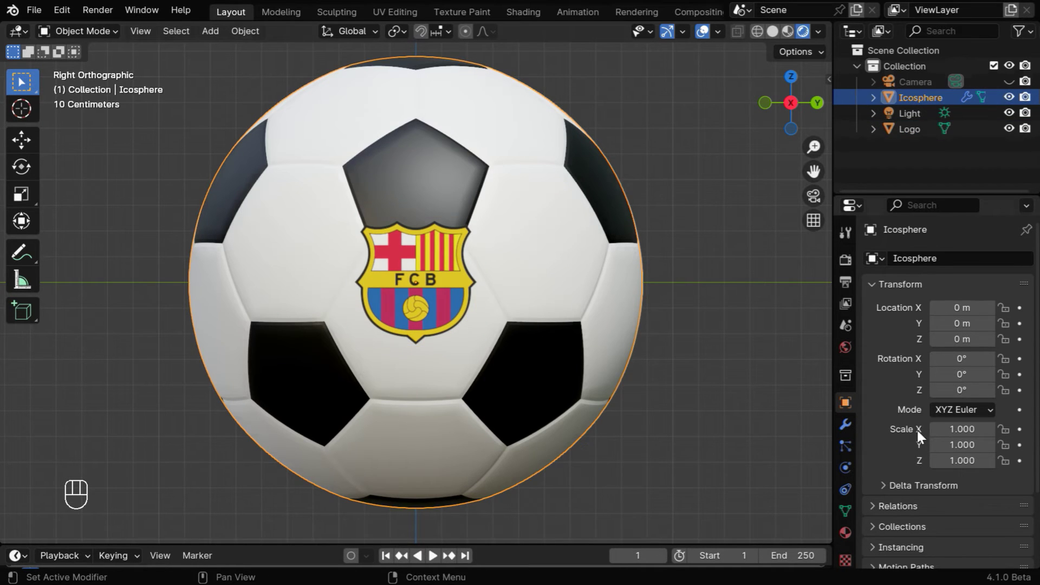
{"action": "left_click", "coordinate": [965, 369]}
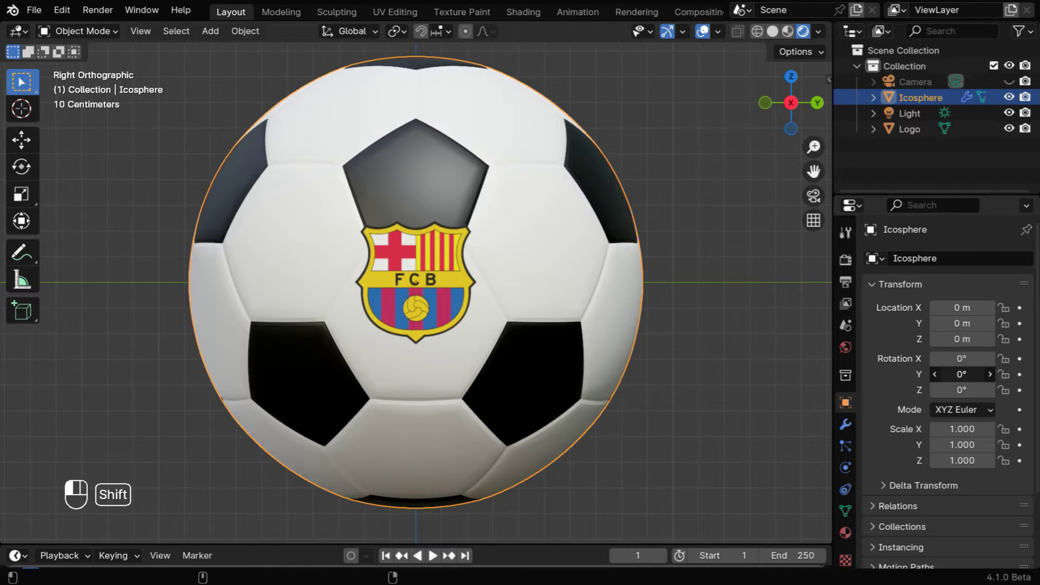
{"action": "left_click_drag", "start_coordinate": [963, 374], "coordinate": [1009, 374], "text": "shift"}
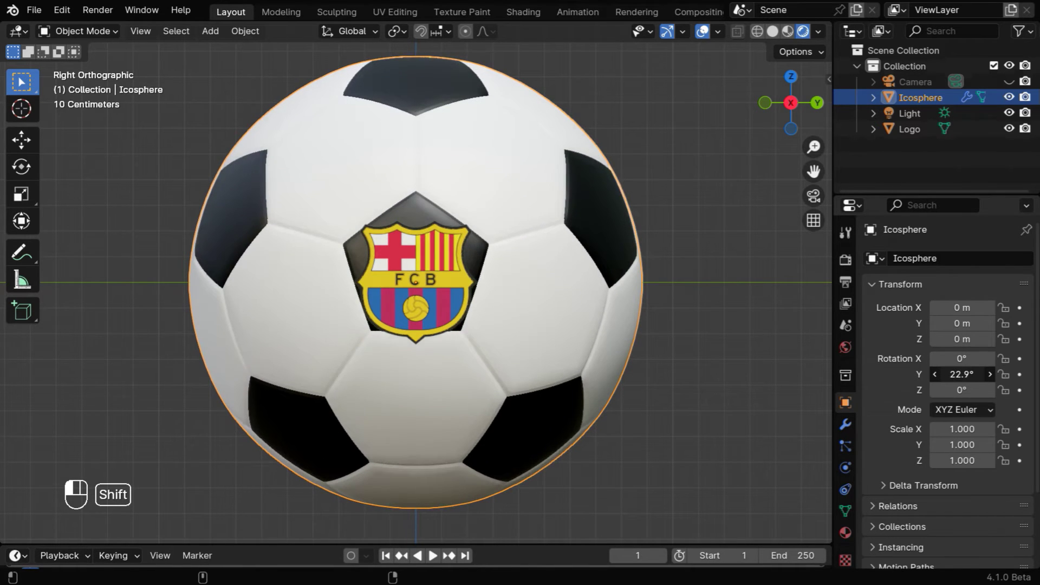
{"action": "left_click_drag", "start_coordinate": [962, 374], "coordinate": [970, 374], "text": "shift"}
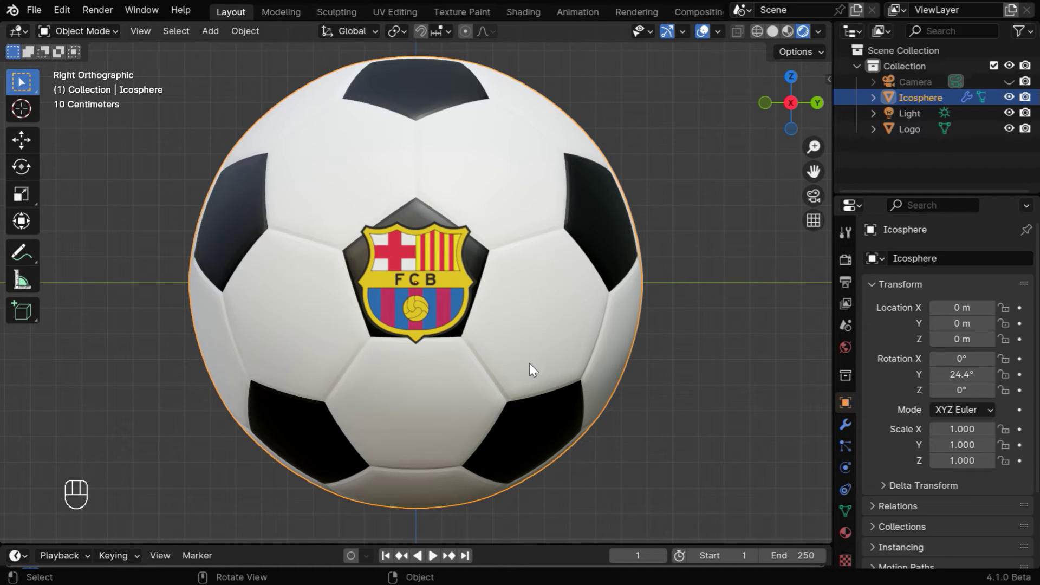
Step: Scale the logo plane to 0.45 on all three axes
{"action": "left_click", "coordinate": [426, 294]}
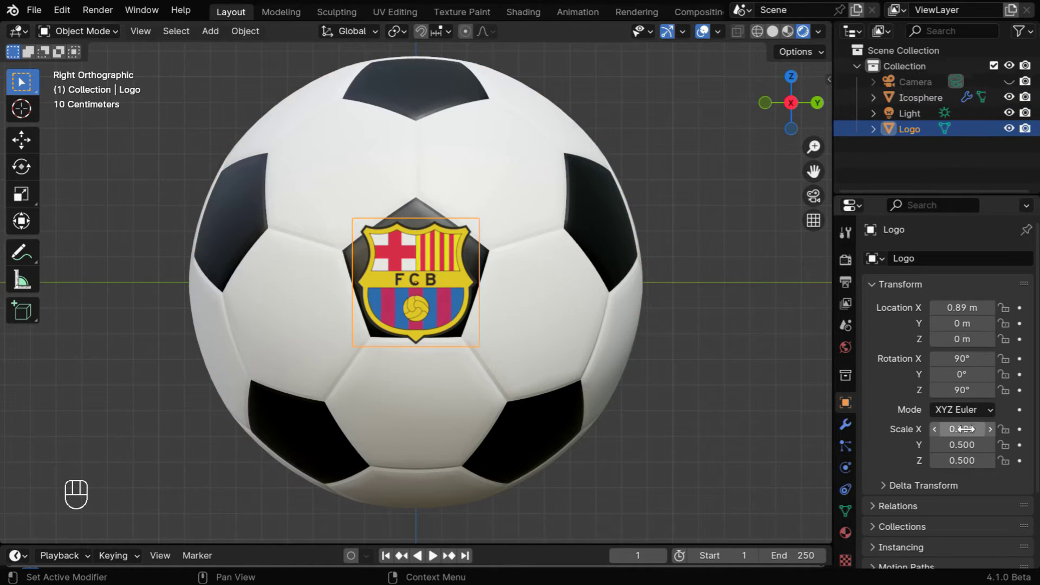
{"action": "left_click_drag", "start_coordinate": [962, 429], "coordinate": [961, 461]}
{"action": "type", "text": ".45"}
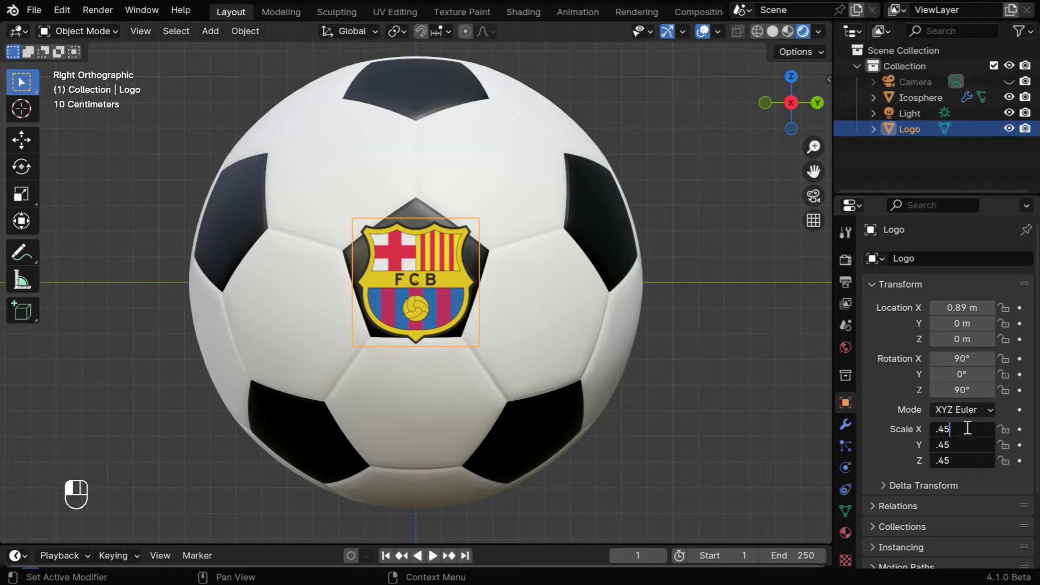
{"action": "key", "text": "Return"}
Step: Add a Subdivision Surface modifier to the logo plane, set to Simple with 4 viewport levels and 4 render levels
{"action": "middle_click_drag", "start_coordinate": [496, 439], "coordinate": [528, 444], "text": "ctrl"}
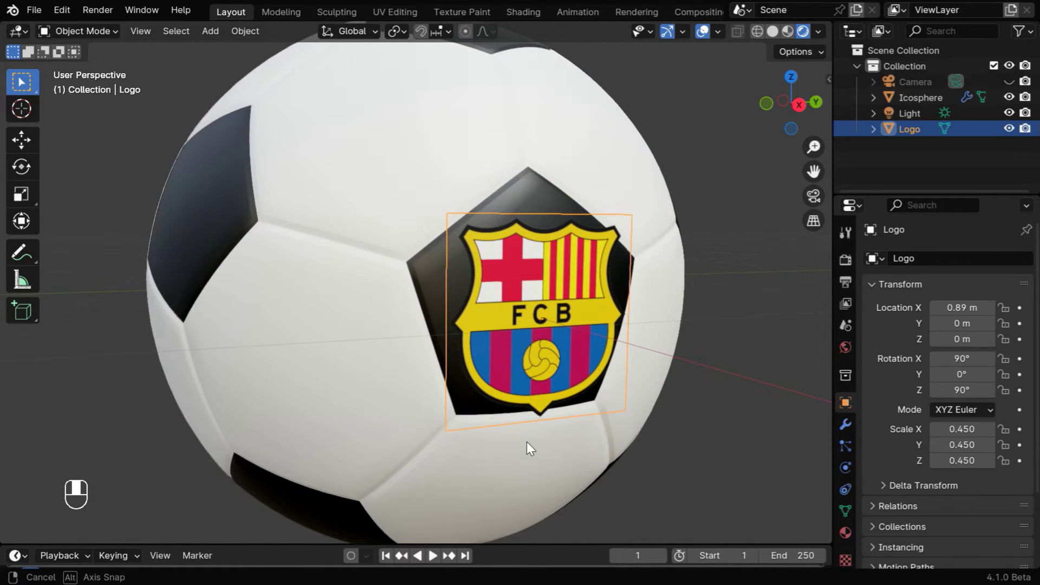
{"action": "middle_click_drag", "start_coordinate": [506, 362], "coordinate": [513, 389], "text": "ctrl"}
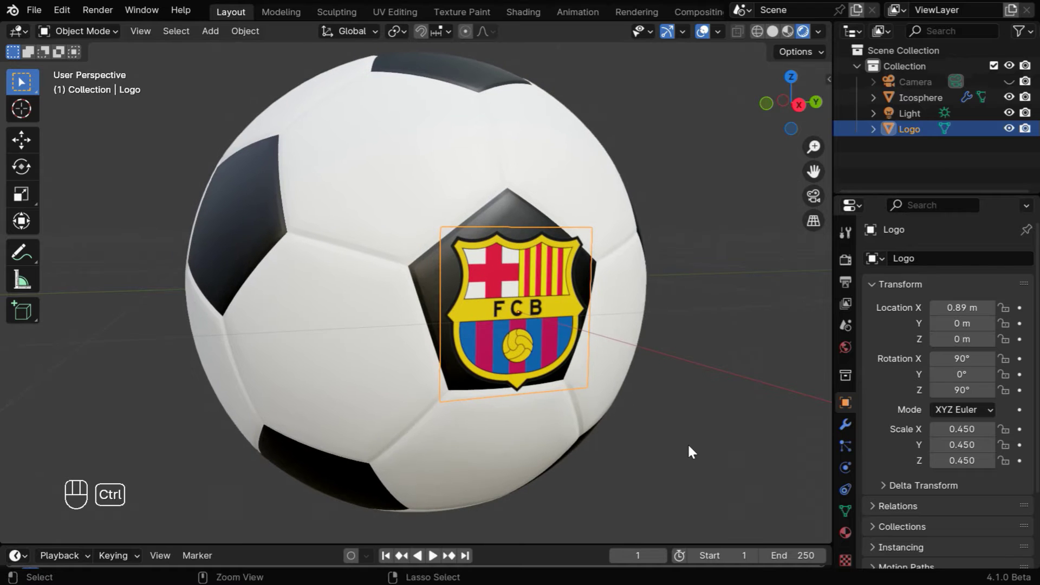
{"action": "left_click", "coordinate": [844, 423]}
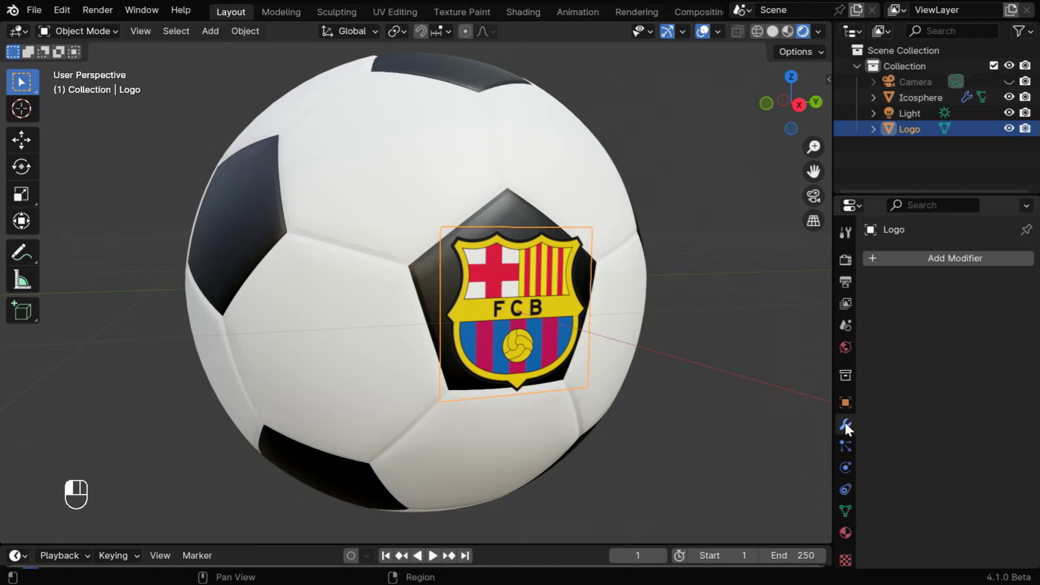
{"action": "left_click", "coordinate": [931, 259]}
{"action": "mouse_move", "coordinate": [865, 243]}
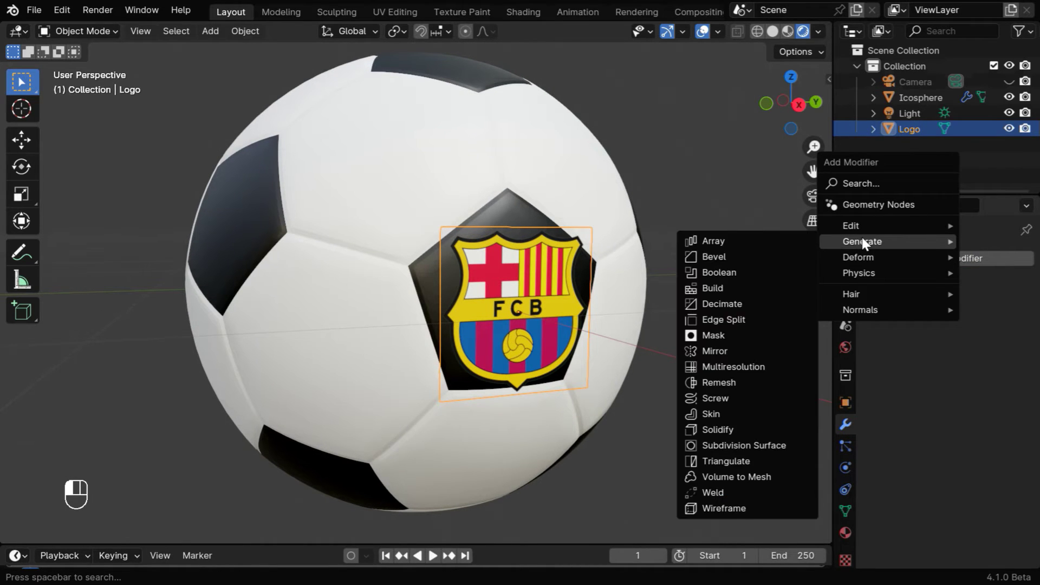
{"action": "left_click", "coordinate": [762, 445]}
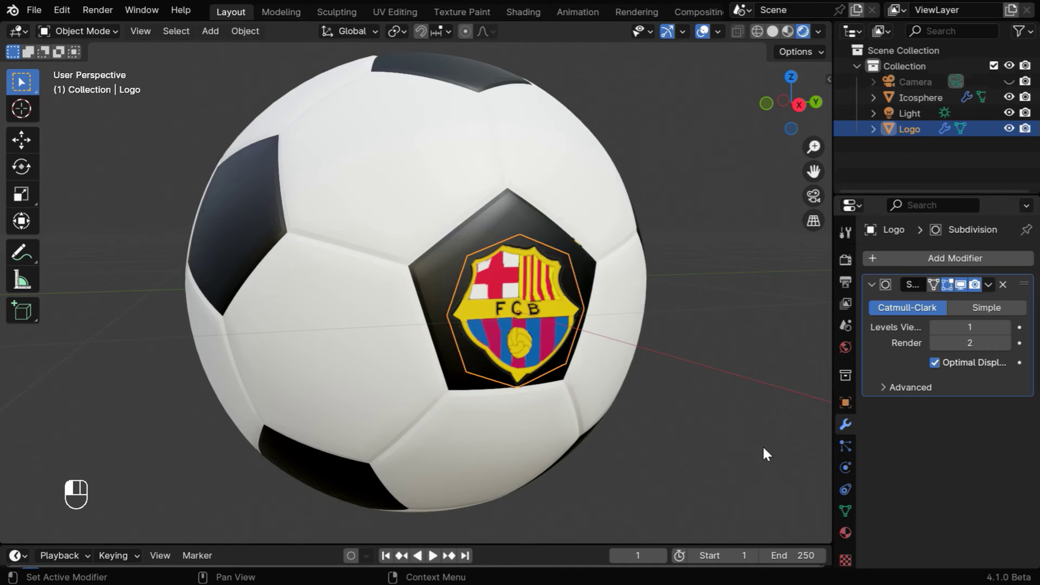
{"action": "left_click", "coordinate": [990, 307]}
{"action": "left_click", "coordinate": [1005, 327]}
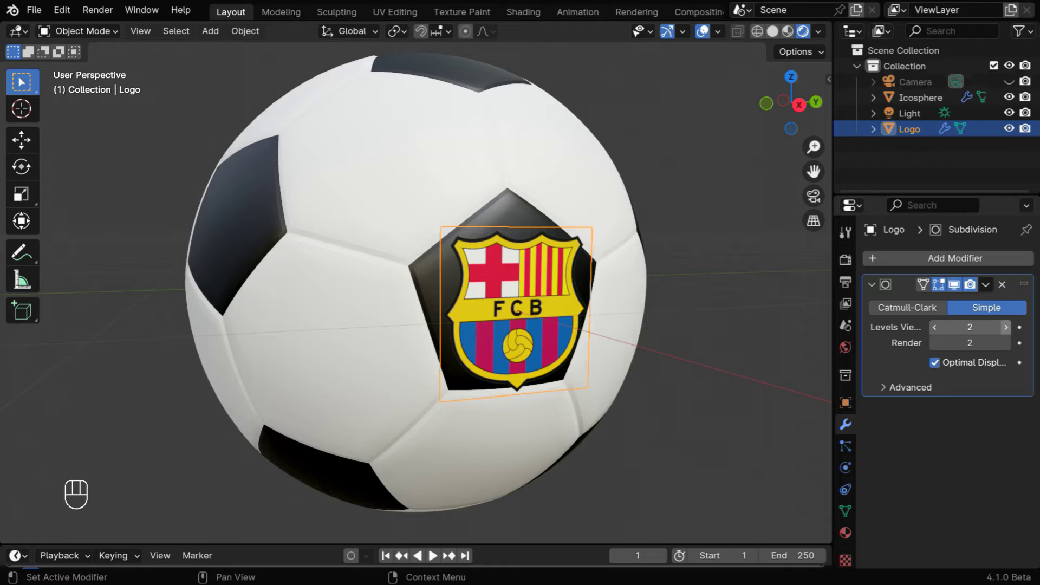
{"action": "left_click", "coordinate": [1006, 327]}
{"action": "left_click", "coordinate": [1005, 343]}
{"action": "left_click", "coordinate": [1004, 342]}
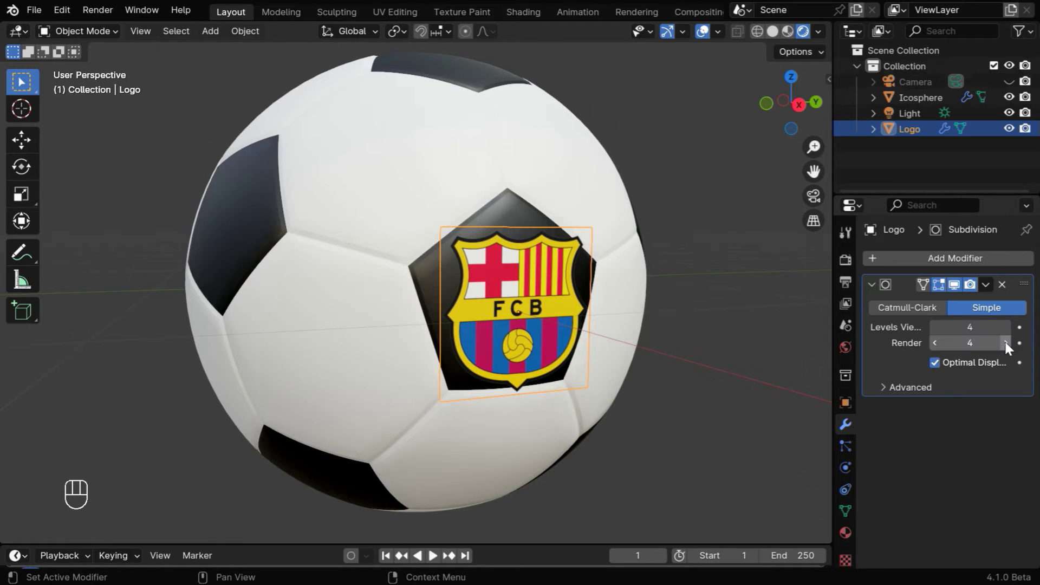
{"action": "left_click", "coordinate": [870, 283]}
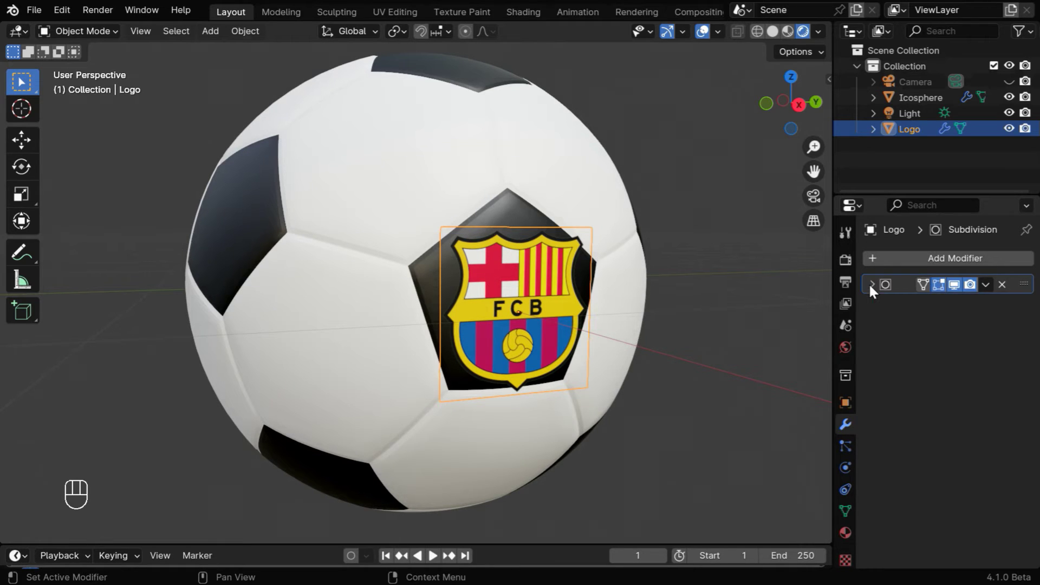
Step: Add a Shrinkwrap modifier to the logo plane with the Project wrap method and Outside Surface snap mode
{"action": "left_click", "coordinate": [897, 260]}
{"action": "mouse_move", "coordinate": [901, 268]}
{"action": "mouse_move", "coordinate": [843, 277]}
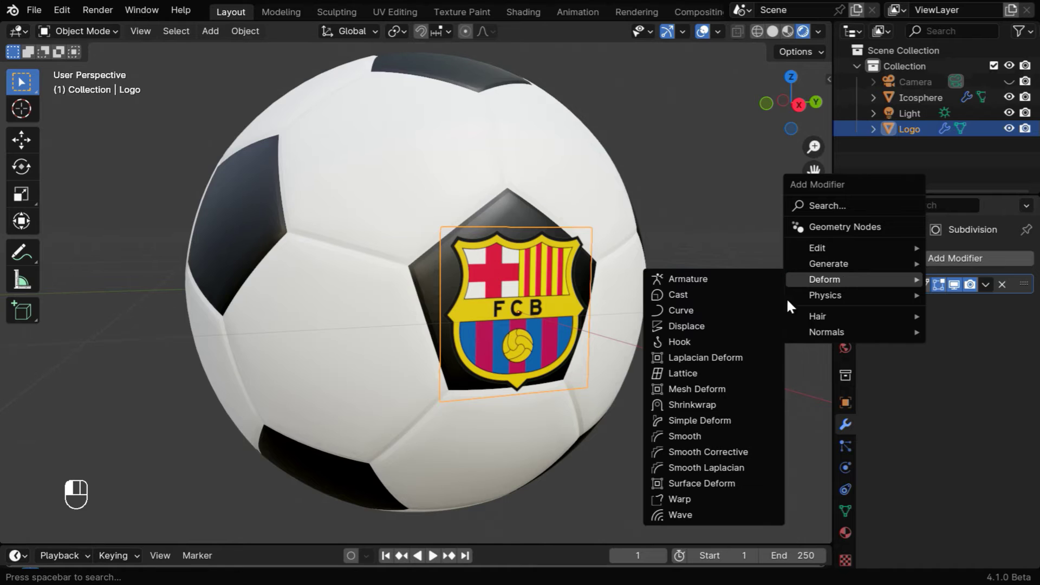
{"action": "left_click", "coordinate": [712, 403]}
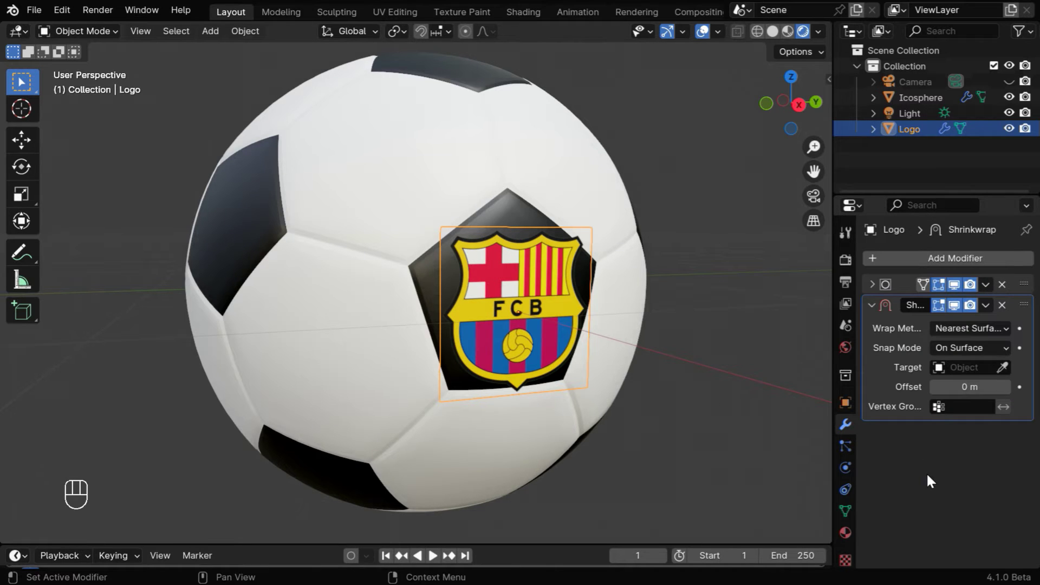
{"action": "left_click", "coordinate": [961, 328]}
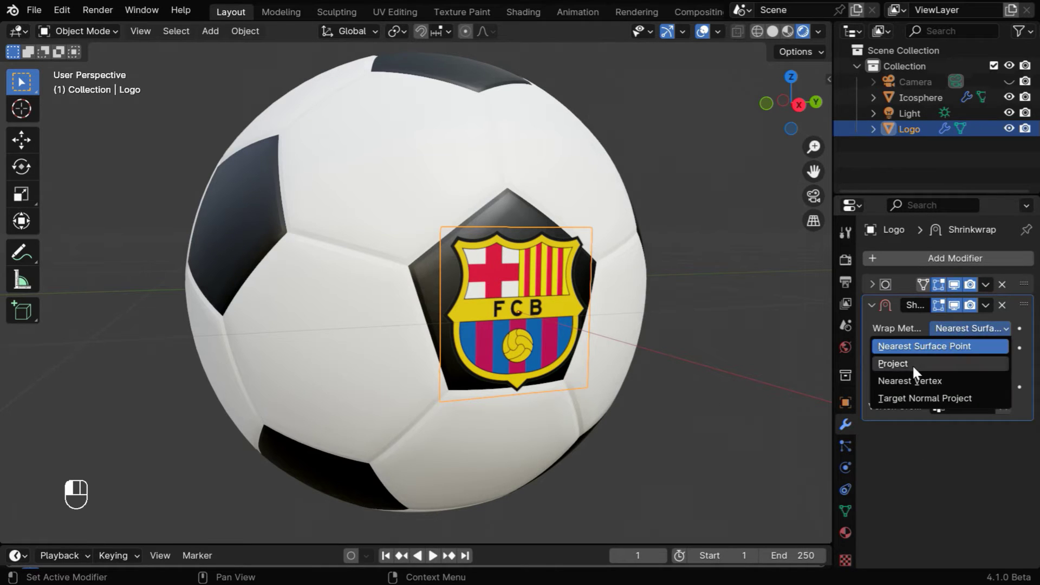
{"action": "left_click", "coordinate": [912, 364]}
{"action": "left_click", "coordinate": [964, 346]}
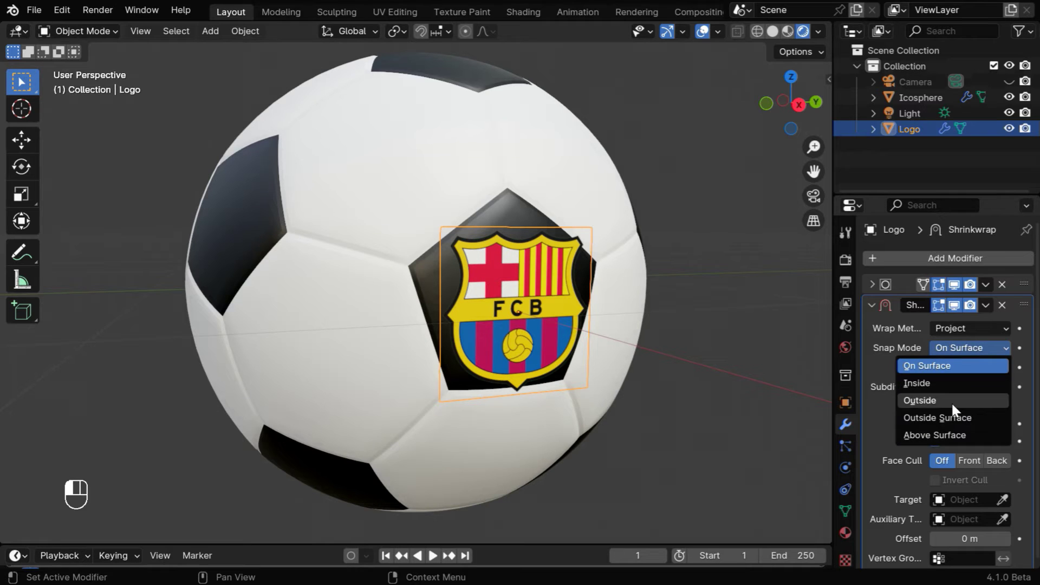
{"action": "left_click", "coordinate": [947, 419]}
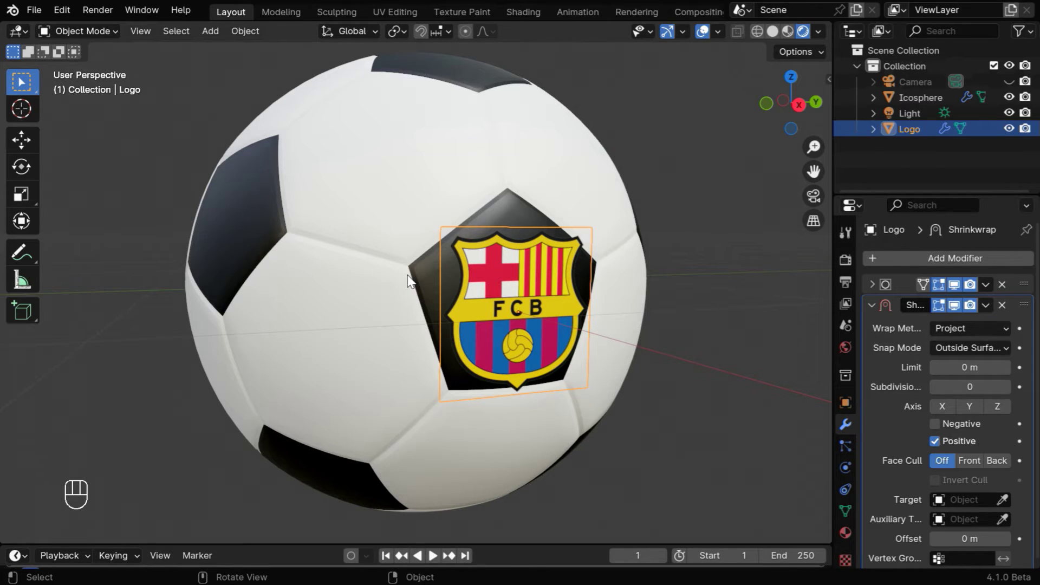
Step: Make the Shrinkwrap also project in the negative direction onto the ball as its target, with an offset of 0.005 m
{"action": "middle_click_drag", "start_coordinate": [501, 389], "coordinate": [515, 407]}
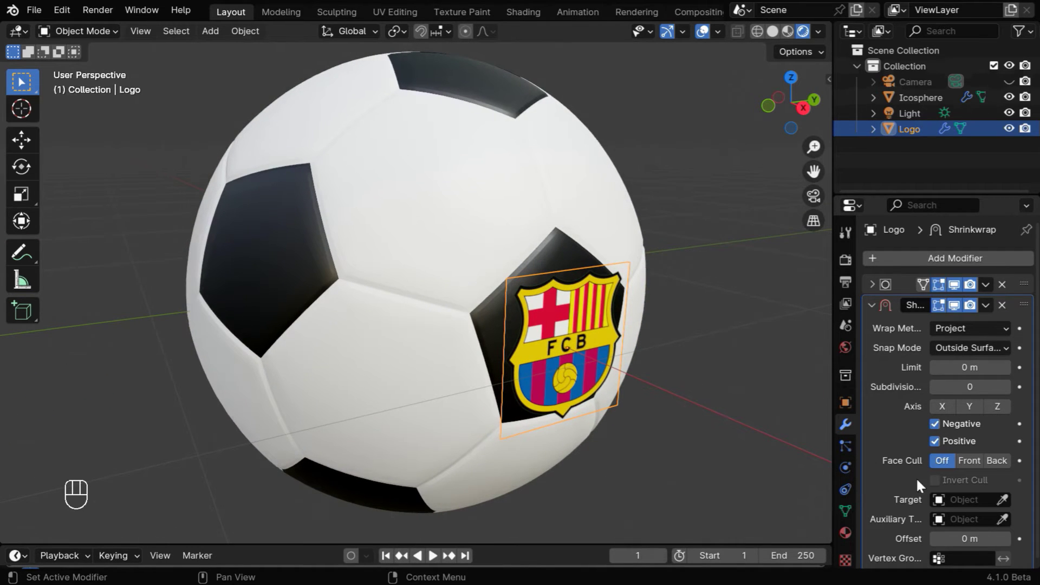
{"action": "left_click", "coordinate": [1003, 500]}
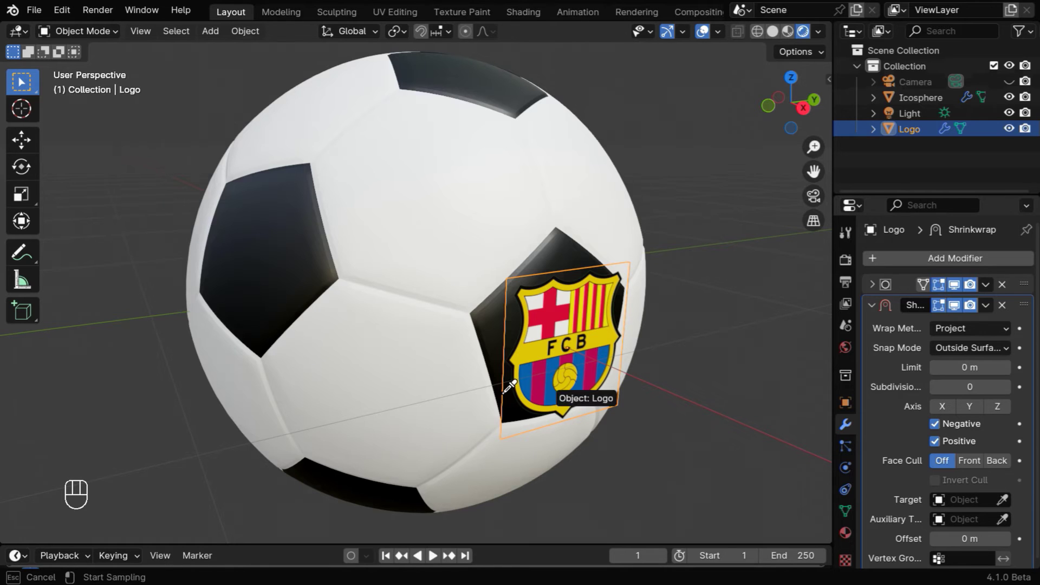
{"action": "left_click", "coordinate": [386, 339]}
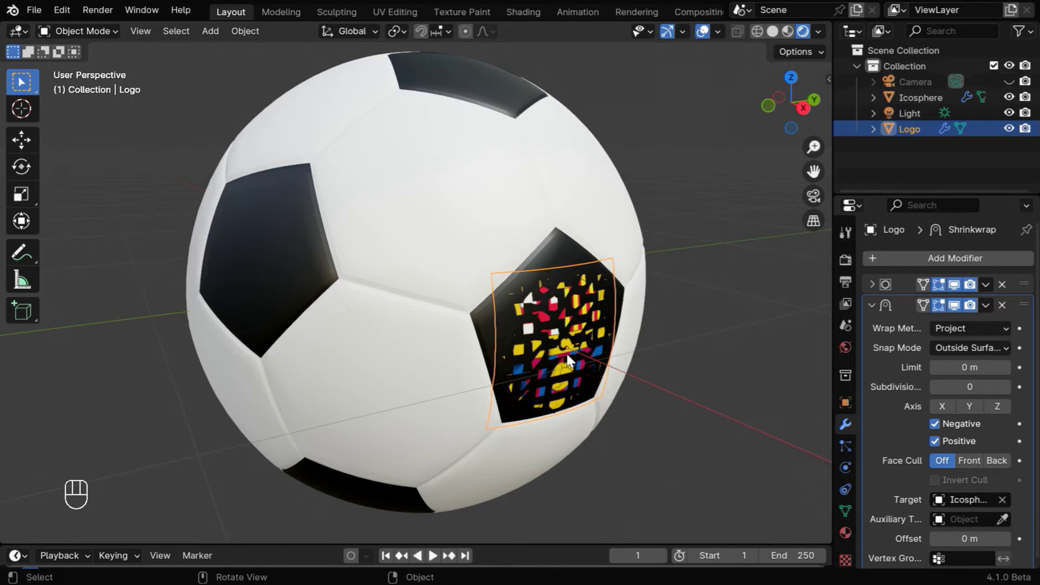
{"action": "left_click", "coordinate": [672, 407]}
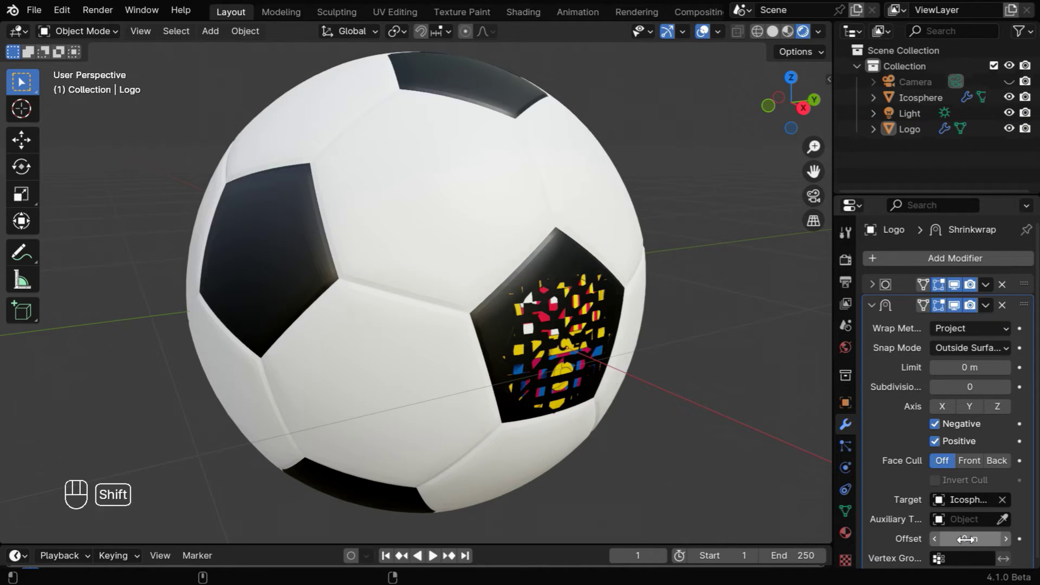
{"action": "left_click_drag", "start_coordinate": [967, 539], "coordinate": [951, 558], "text": "shift"}
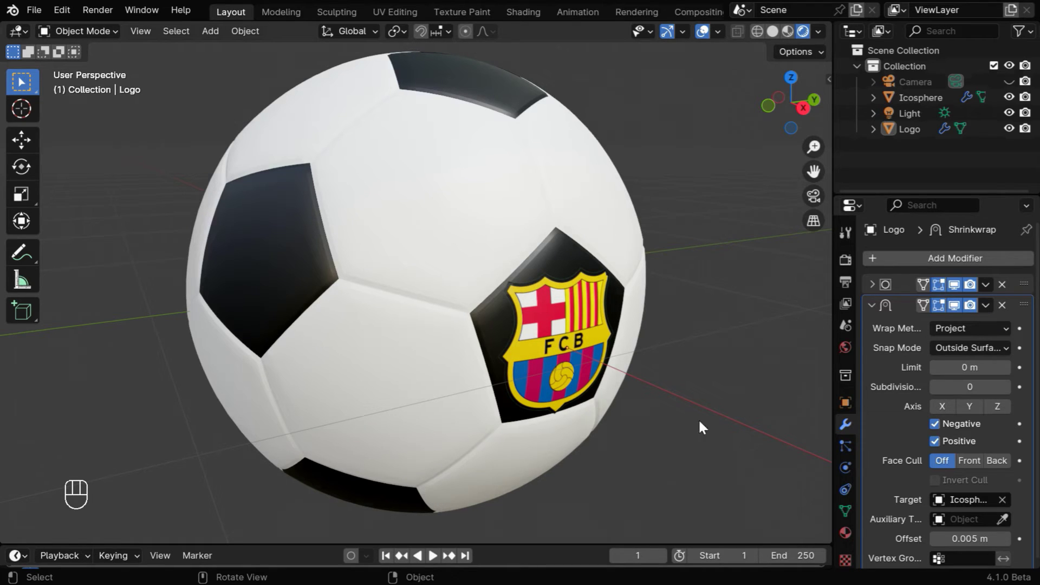
Step: Parent the logo plane to the ball using Object (Keep Transform)
{"action": "left_click", "coordinate": [544, 355]}
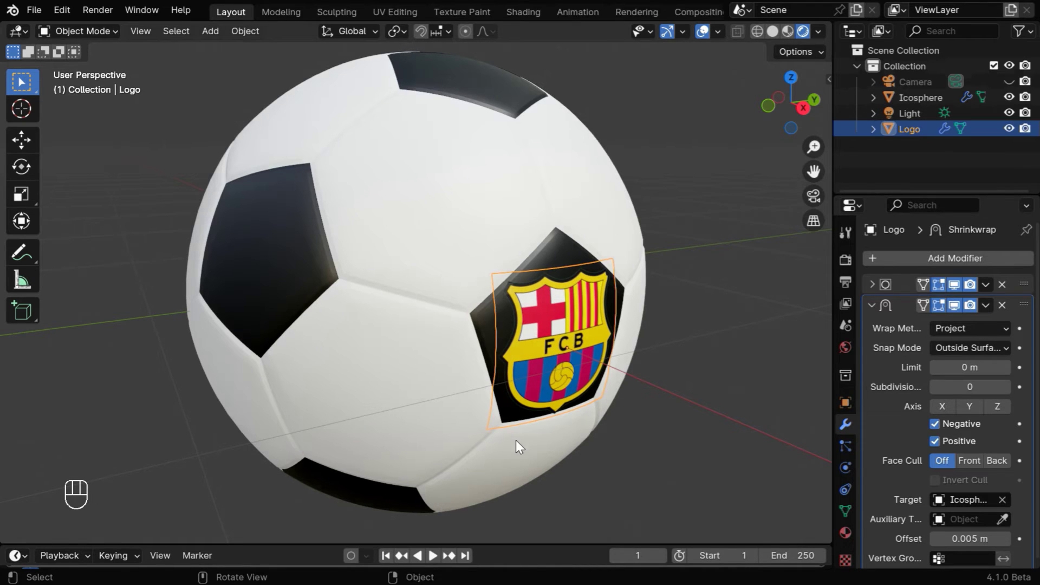
{"action": "left_click", "coordinate": [382, 301], "text": "shift"}
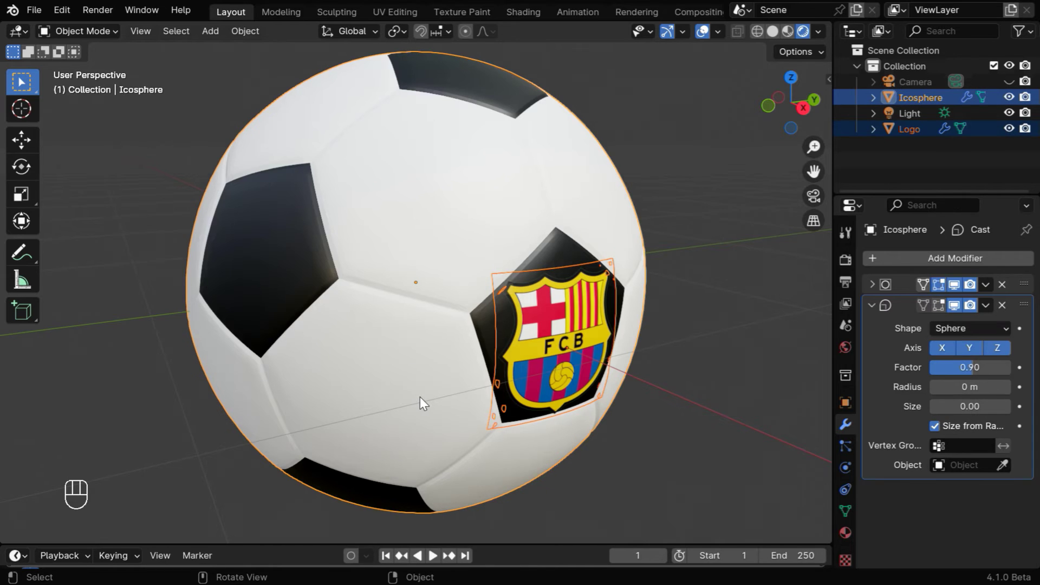
{"action": "key", "text": "ctrl+p"}
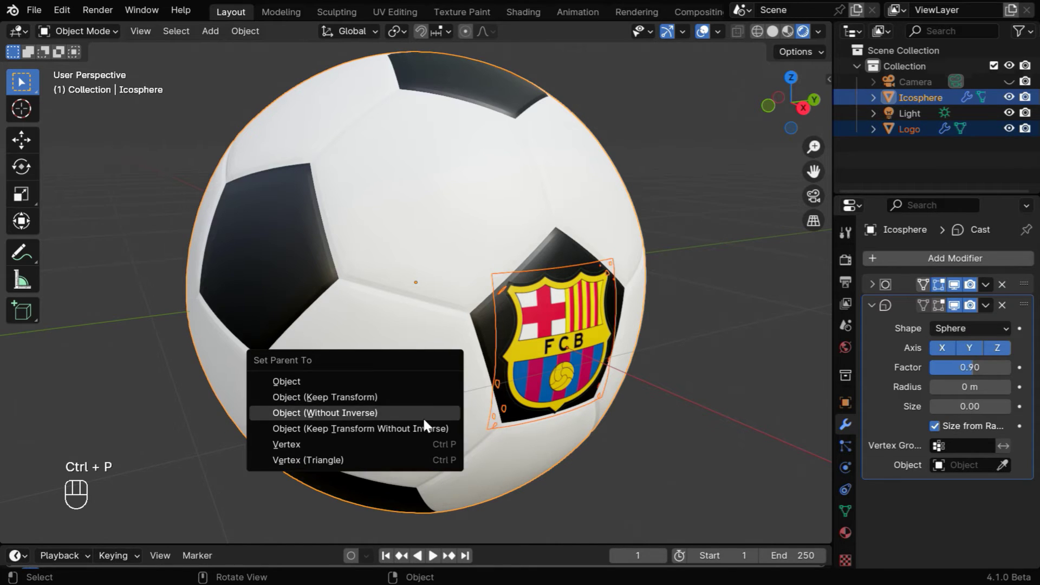
{"action": "left_click", "coordinate": [328, 399]}
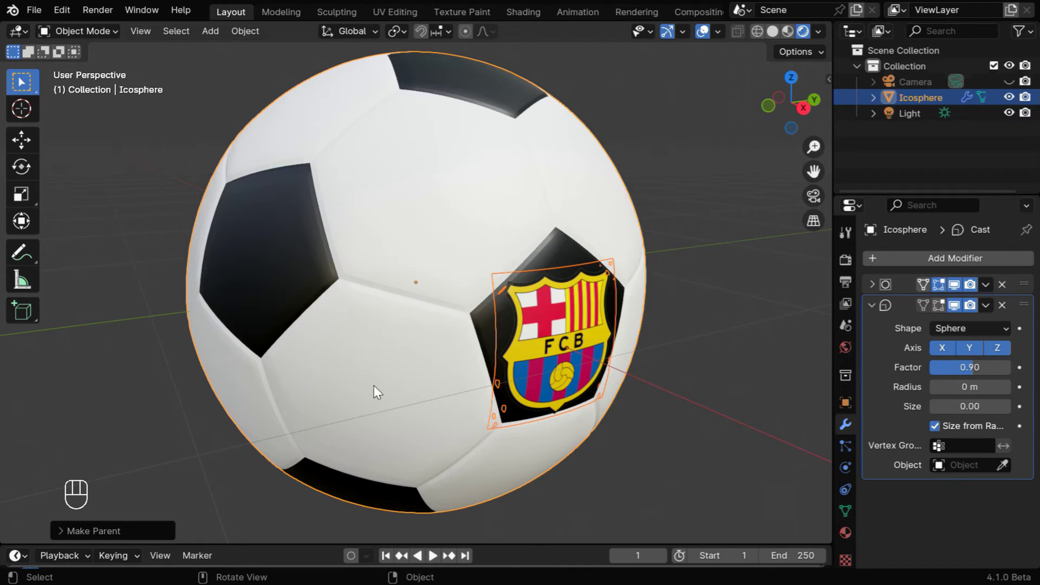
Step: Try rotating the ball freely to check the logo's parenting, cancel the rotation and deselect everything
{"action": "left_click", "coordinate": [538, 352]}
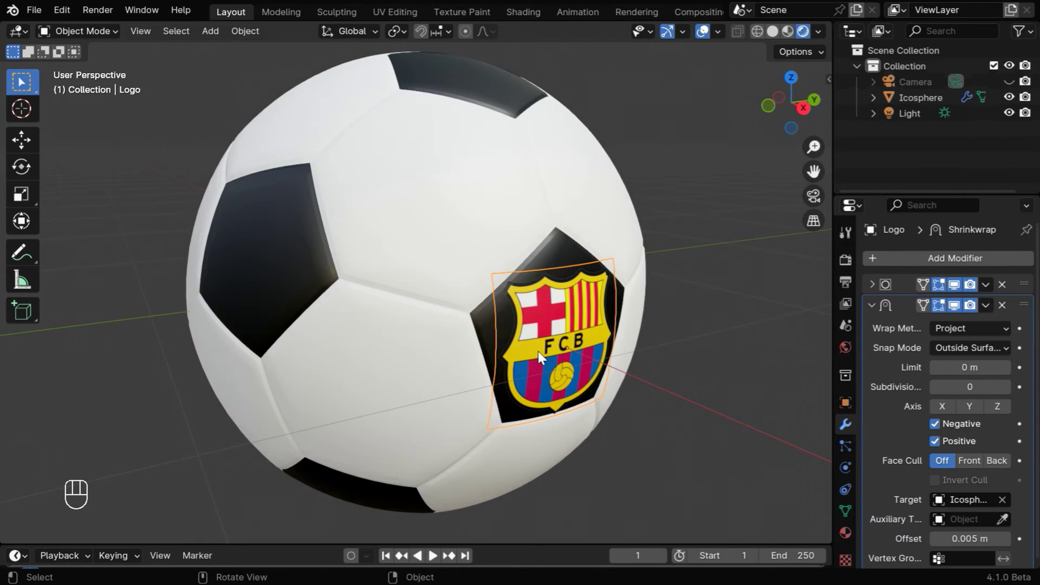
{"action": "left_click", "coordinate": [428, 376]}
{"action": "key", "text": "r"}
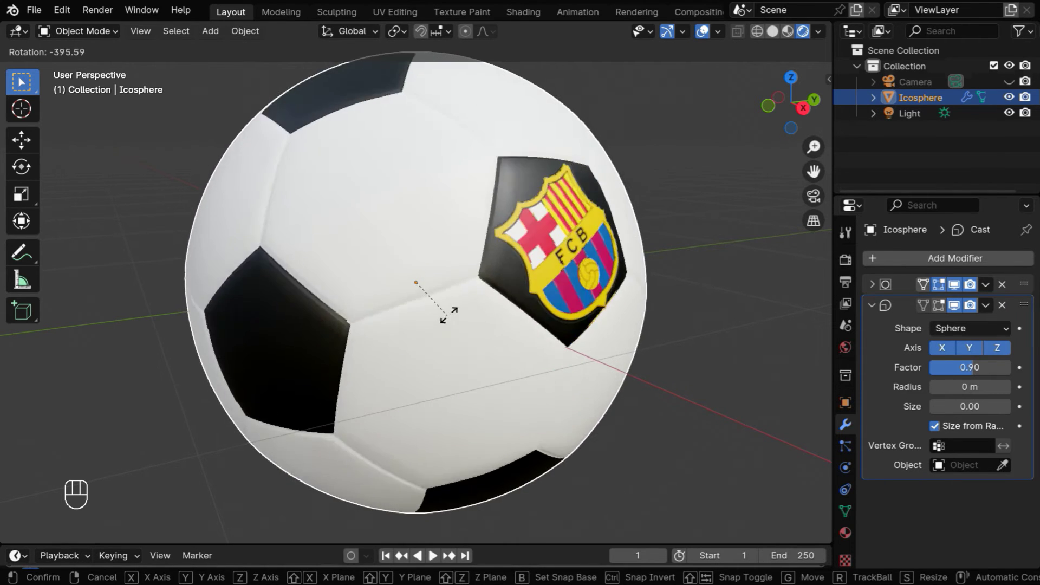
{"action": "key", "text": "Escape"}
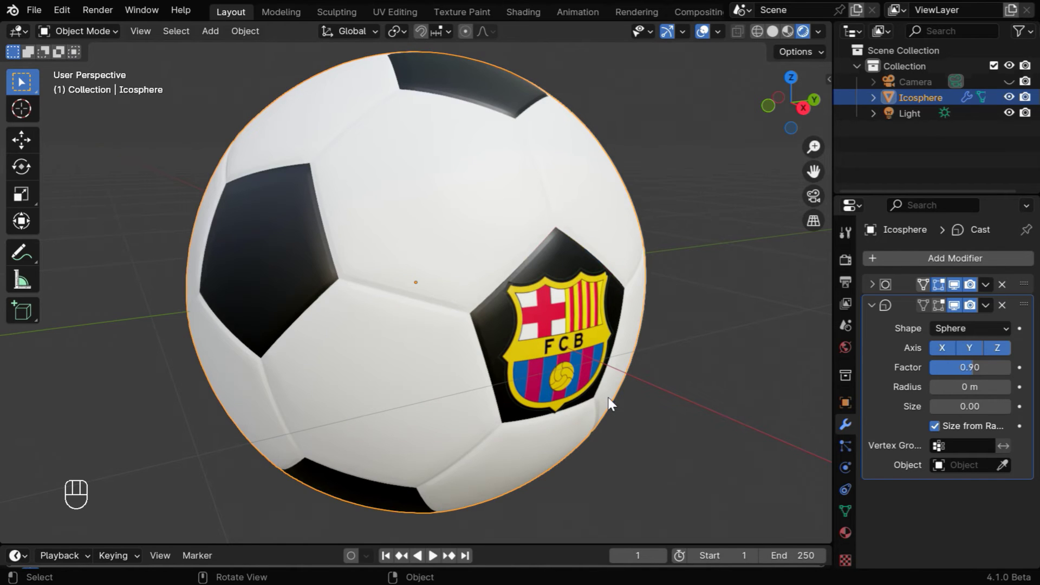
{"action": "left_click", "coordinate": [642, 424]}
{"action": "mouse_move", "coordinate": [644, 423]}
{"action": "middle_mouse_down"}
{"action": "mouse_move", "coordinate": [549, 410]}
{"action": "mouse_move", "coordinate": [618, 386]}
{"action": "mouse_move", "coordinate": [662, 390]}
{"action": "mouse_move", "coordinate": [564, 421]}
{"action": "mouse_move", "coordinate": [639, 447]}
{"action": "mouse_move", "coordinate": [681, 407]}
{"action": "mouse_move", "coordinate": [603, 372]}
{"action": "mouse_move", "coordinate": [633, 418]}
{"action": "middle_mouse_up"}
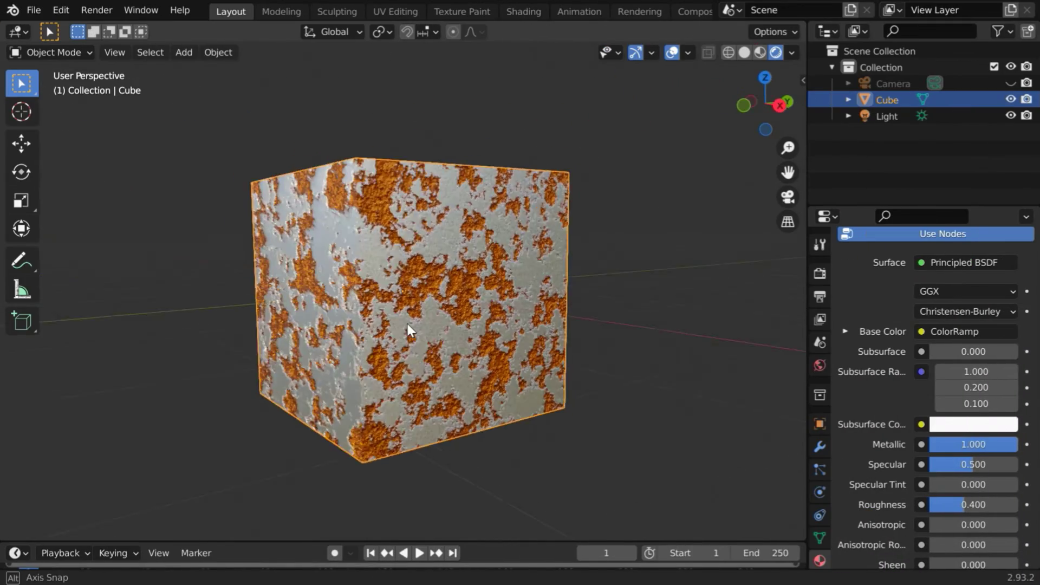
{"action": "middle_click_drag", "start_coordinate": [409, 330], "coordinate": [383, 293]}
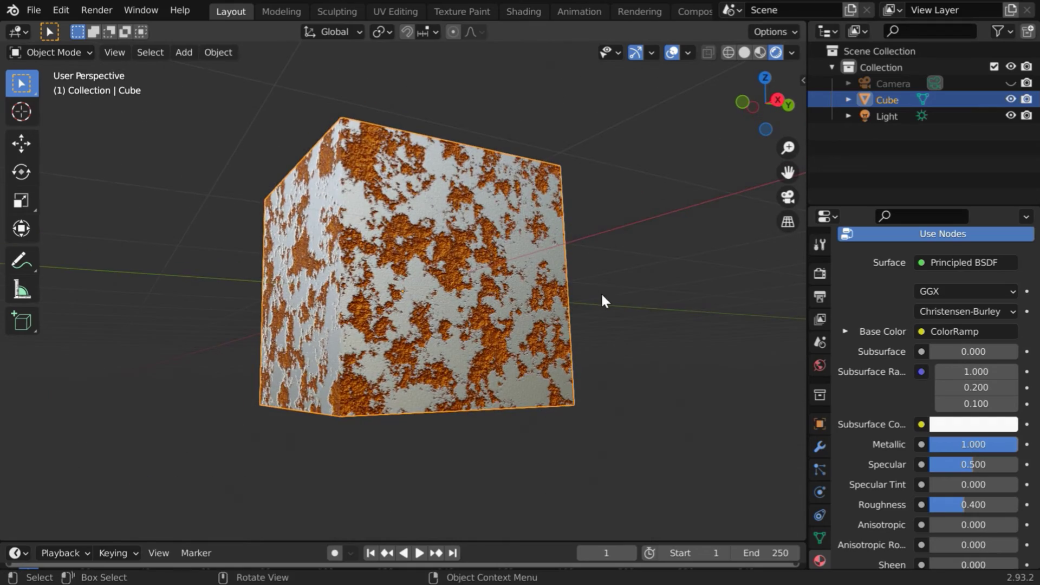
{"action": "middle_click_drag", "start_coordinate": [602, 299], "coordinate": [641, 310]}
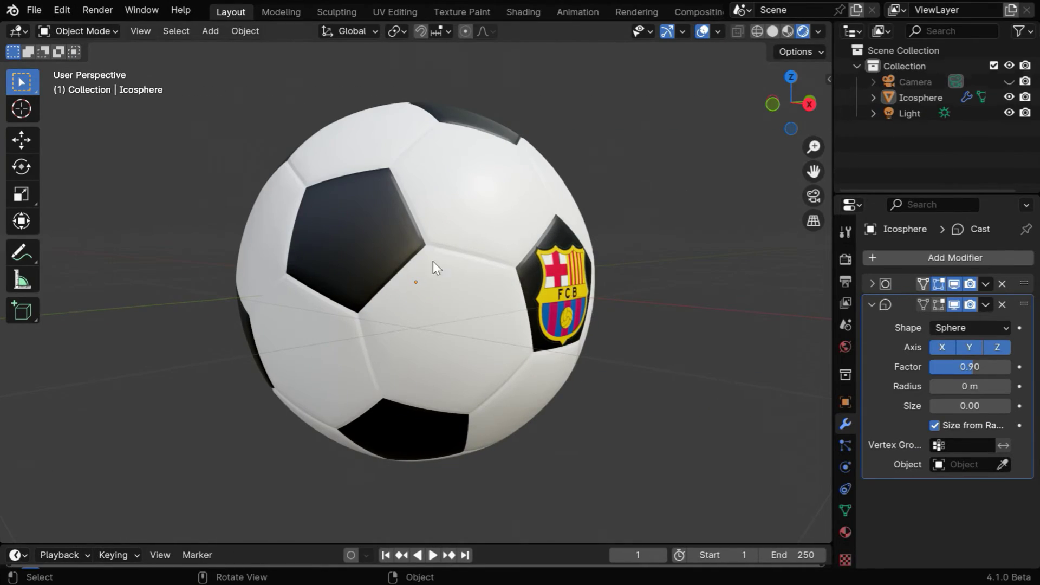
Step: Enlarge the timeline area below the viewport and change it to the Shader Editor
{"action": "left_click_drag", "start_coordinate": [511, 544], "coordinate": [473, 264]}
{"action": "scroll", "coordinate": [475, 222], "scroll_direction": "down", "scroll_amount": 4}
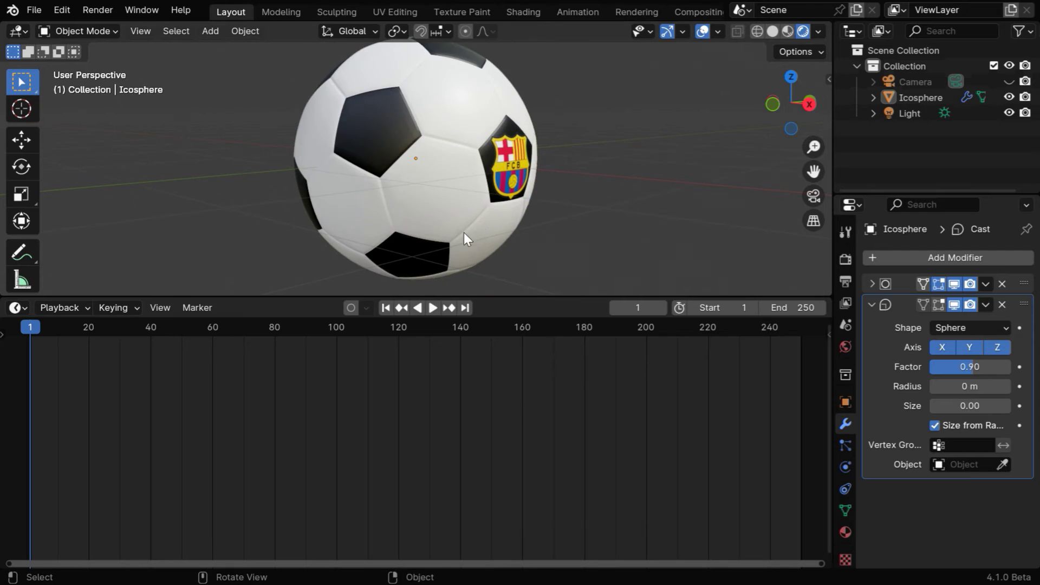
{"action": "left_click", "coordinate": [16, 308]}
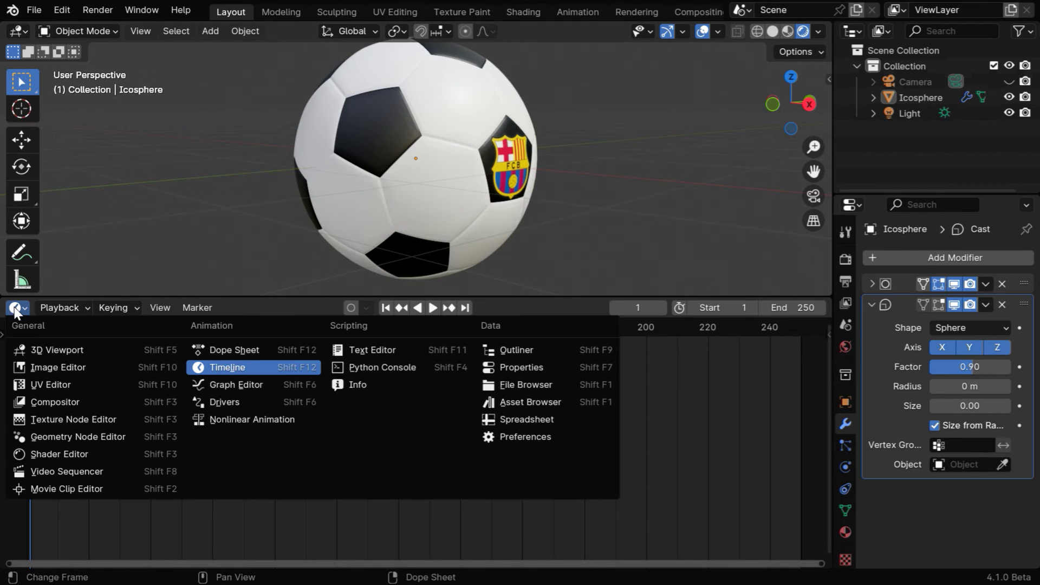
{"action": "left_click", "coordinate": [57, 454]}
Step: In the white panels' Material.001, feed a Noise Texture with generated coordinates through a Color Ramp into the Principled BSDF's Base Color
{"action": "left_click", "coordinate": [845, 532]}
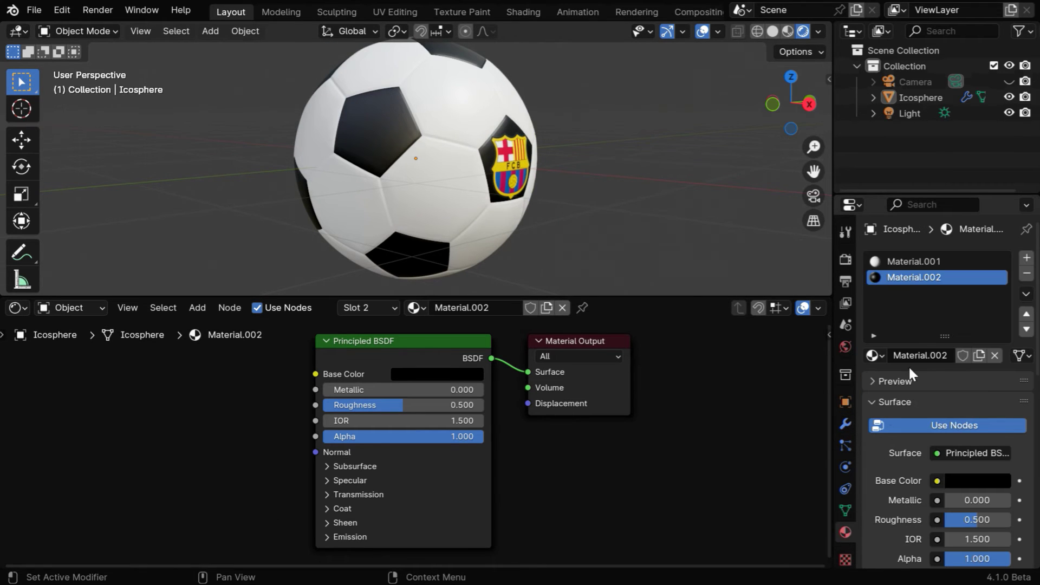
{"action": "left_click", "coordinate": [909, 262]}
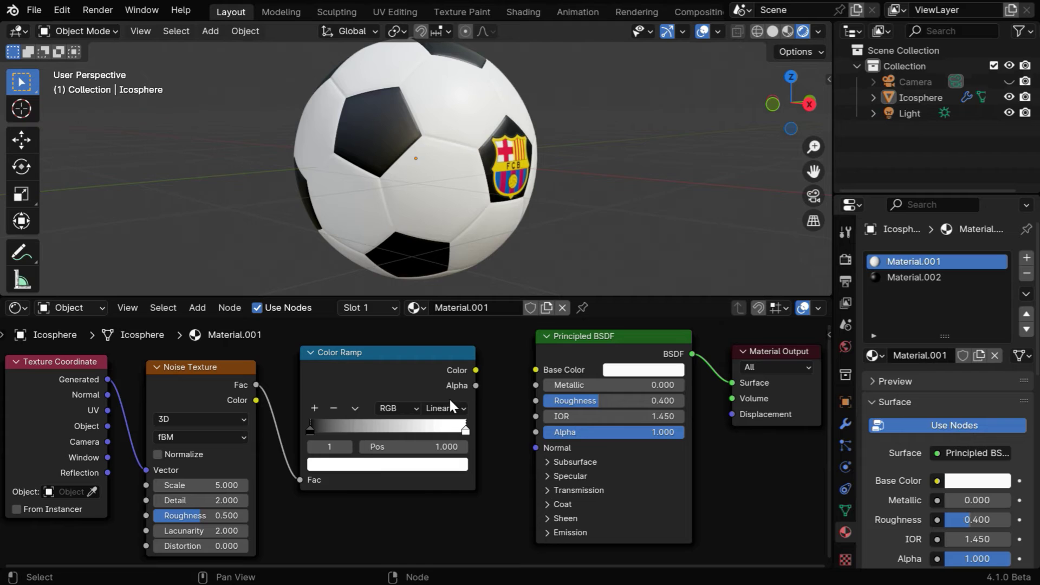
{"action": "left_click_drag", "start_coordinate": [476, 371], "coordinate": [533, 371]}
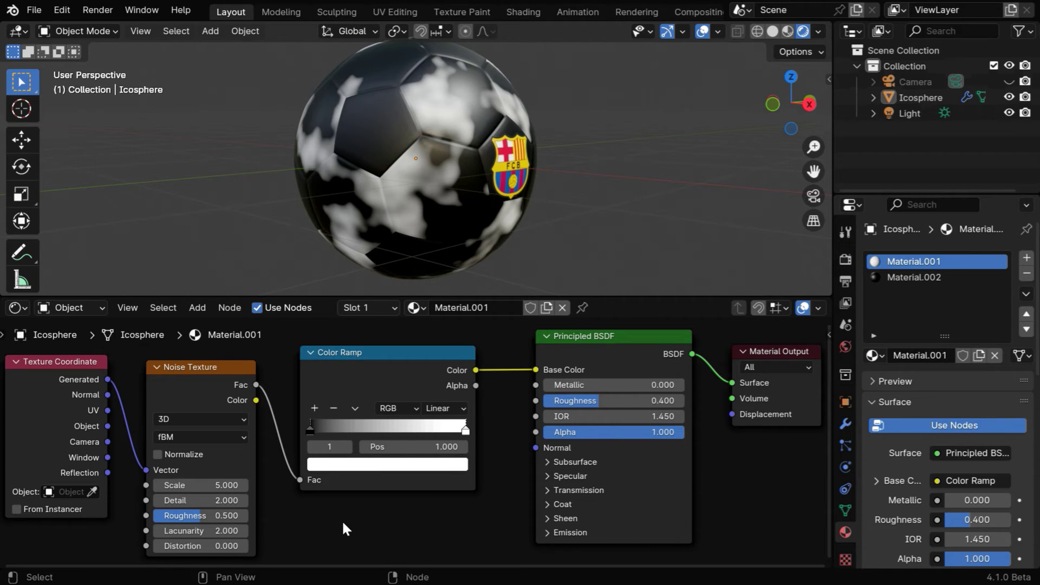
Step: Set the Noise Texture's Detail to 10, Roughness to 1 and Scale to 3
{"action": "left_click", "coordinate": [200, 500]}
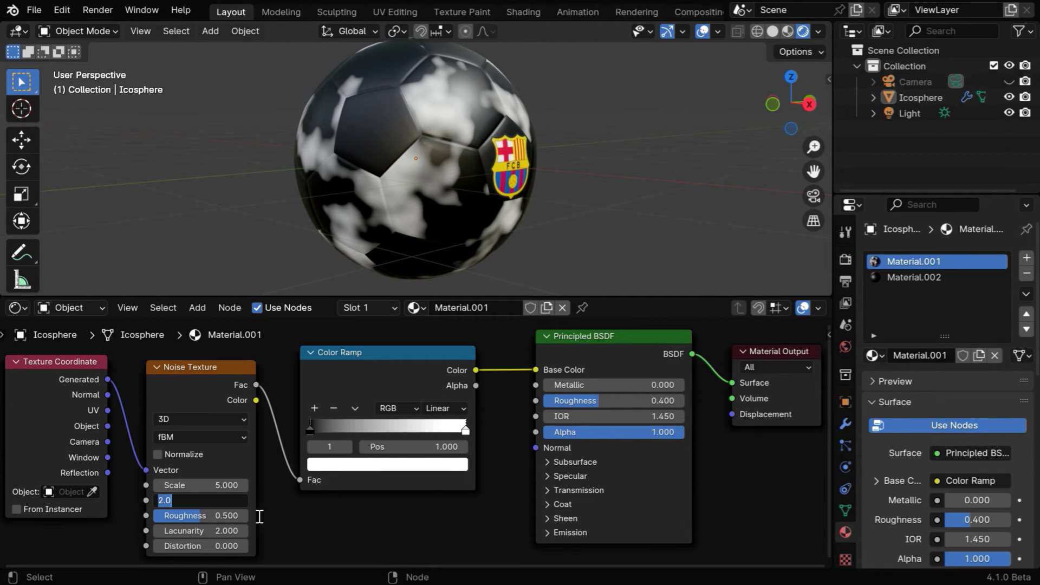
{"action": "type", "text": "10"}
{"action": "key", "text": "Return"}
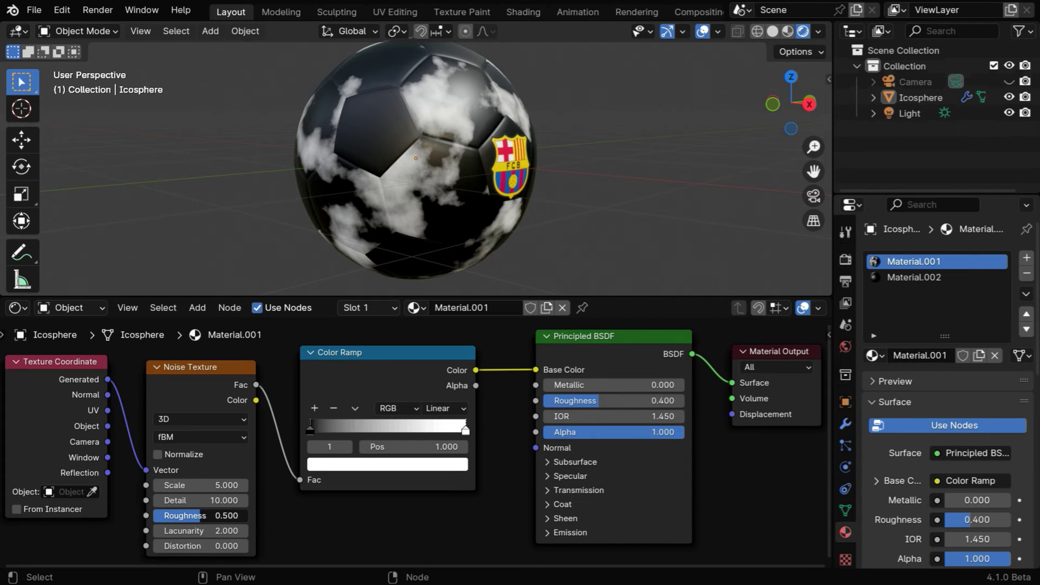
{"action": "left_click_drag", "start_coordinate": [217, 515], "coordinate": [248, 513]}
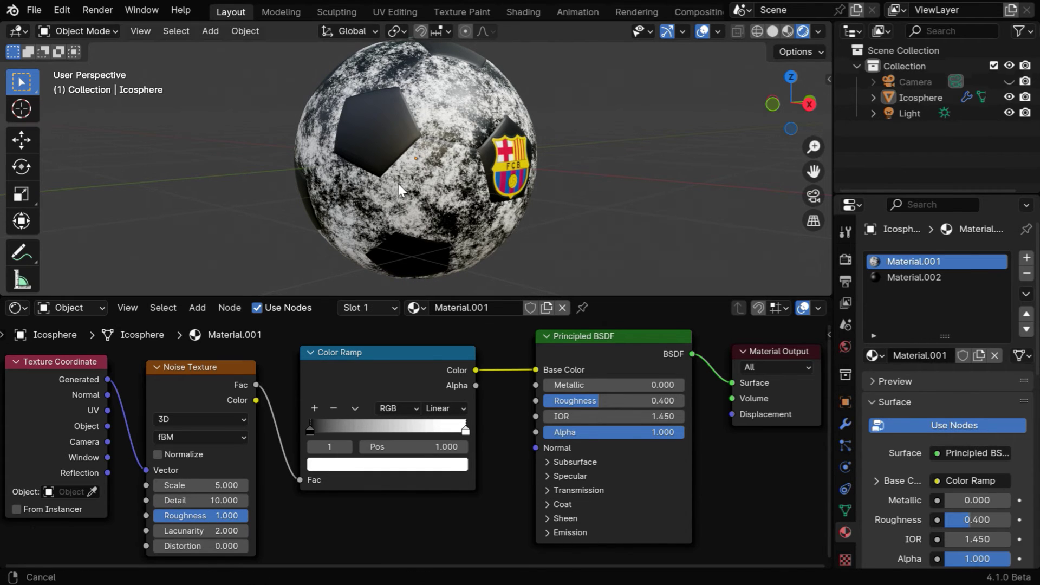
{"action": "middle_click_drag", "start_coordinate": [398, 183], "coordinate": [421, 226]}
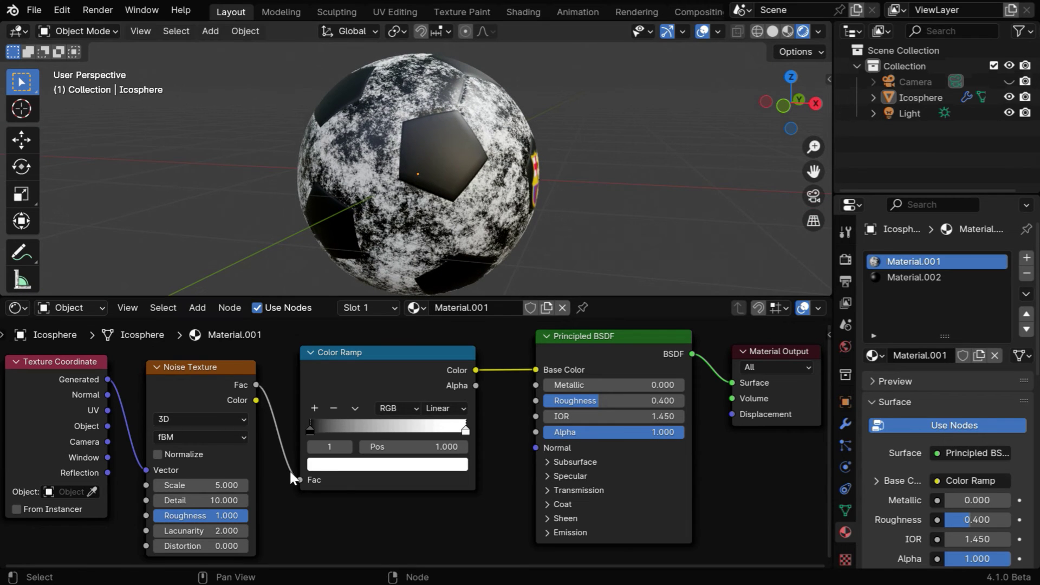
{"action": "left_click_drag", "start_coordinate": [201, 485], "coordinate": [255, 499], "text": "shift"}
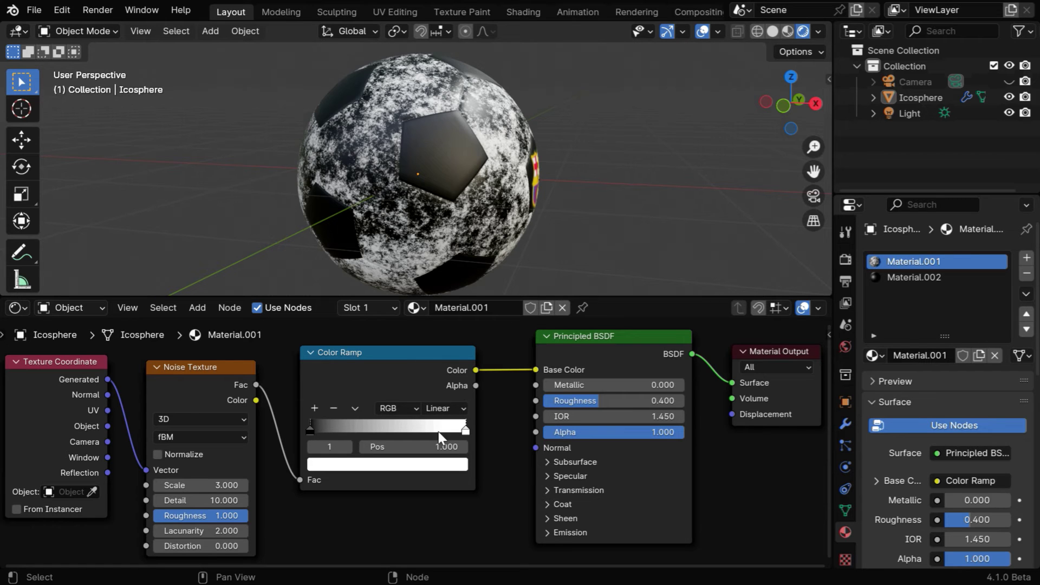
Step: Color the ramp's first stop warm white (hue 0.069, saturation 0.26, value 1) and its end stop dirt brown (hue 0.078, saturation 0.49, value 0.301)
{"action": "left_click", "coordinate": [309, 429]}
{"action": "left_click", "coordinate": [325, 465]}
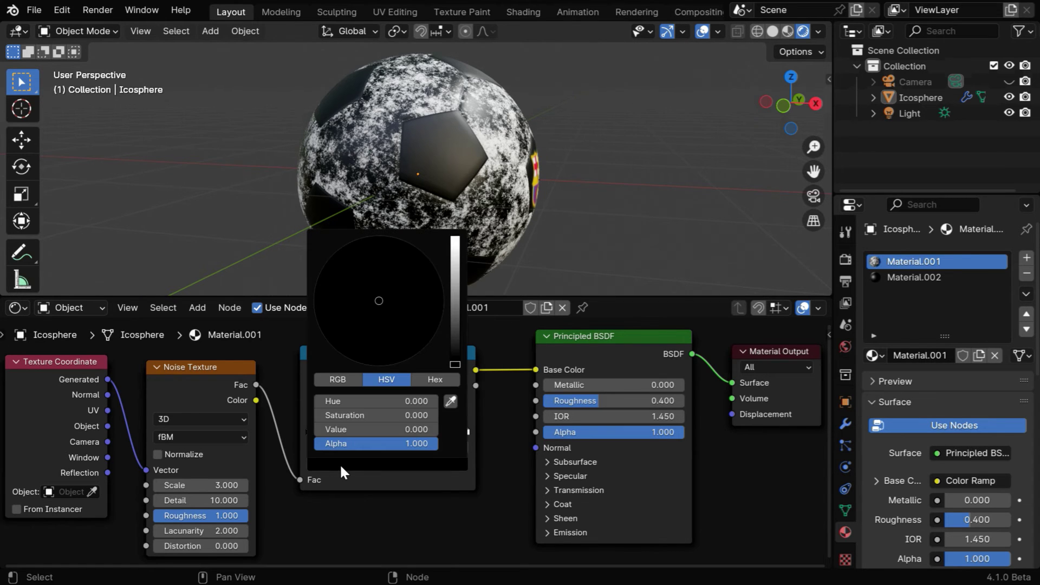
{"action": "left_click_drag", "start_coordinate": [325, 429], "coordinate": [439, 430]}
{"action": "left_click_drag", "start_coordinate": [319, 401], "coordinate": [341, 415]}
{"action": "left_click", "coordinate": [465, 431]}
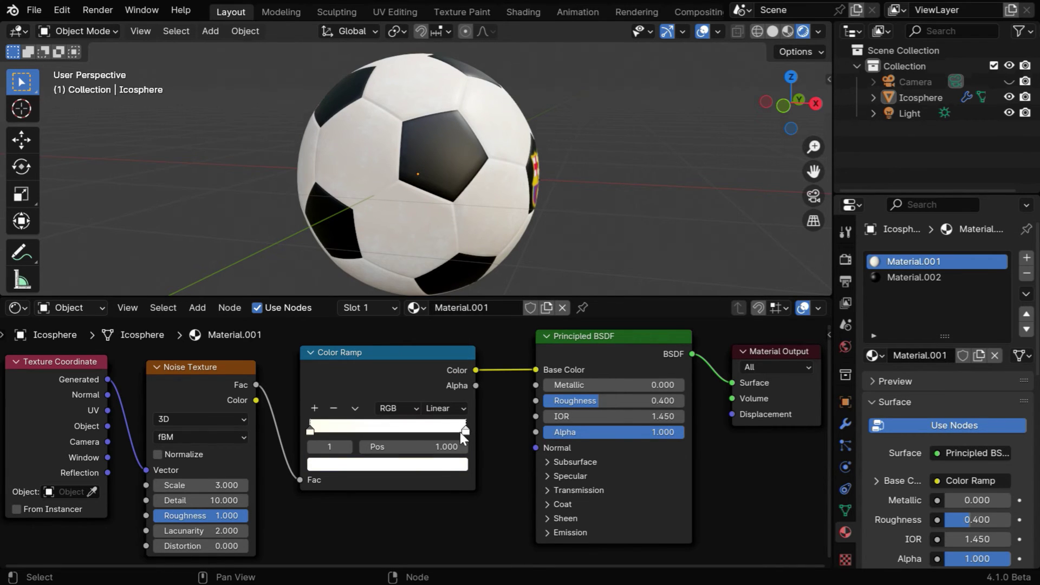
{"action": "left_click", "coordinate": [439, 466]}
{"action": "mouse_move", "coordinate": [379, 429]}
{"action": "left_mouse_down"}
{"action": "mouse_move", "coordinate": [341, 429]}
{"action": "mouse_move", "coordinate": [326, 415]}
{"action": "mouse_move", "coordinate": [379, 415]}
{"action": "left_mouse_up"}
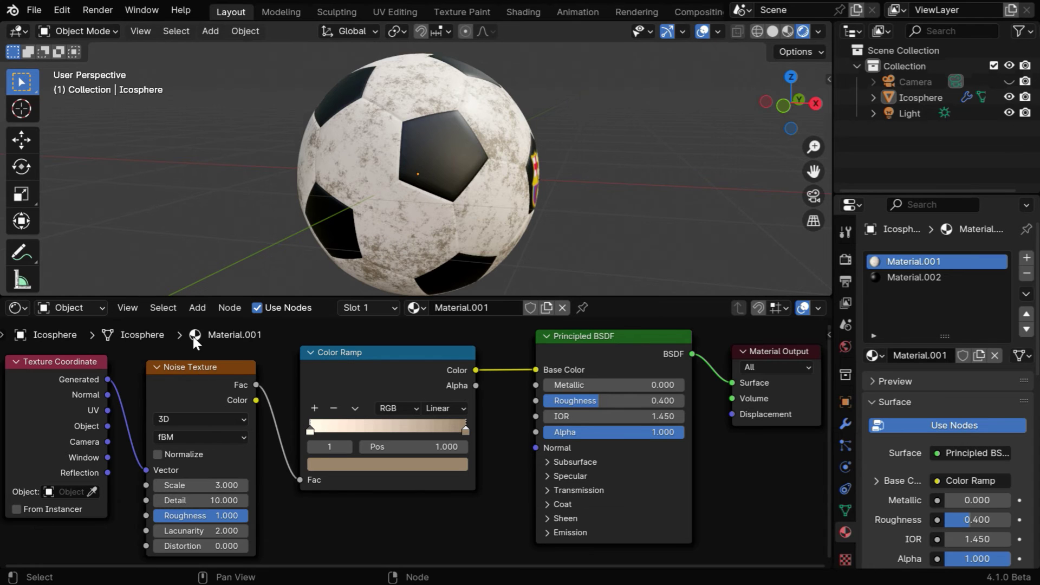
Step: Add a Bump node below the Color Ramp and feed the Noise Texture's Fac into its Height
{"action": "left_click", "coordinate": [197, 307]}
{"action": "mouse_move", "coordinate": [222, 428]}
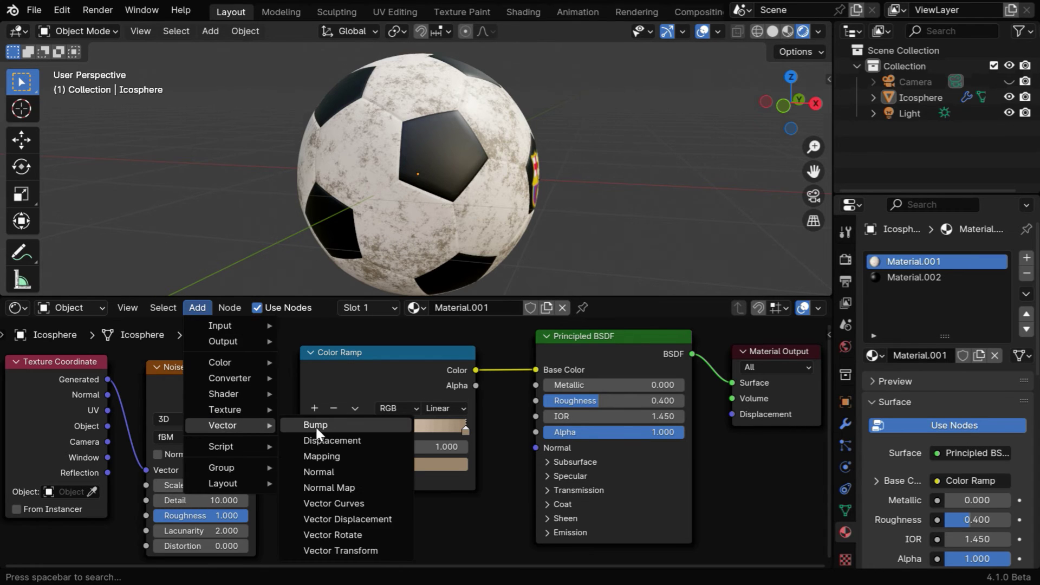
{"action": "left_click", "coordinate": [319, 433]}
{"action": "left_click", "coordinate": [333, 492]}
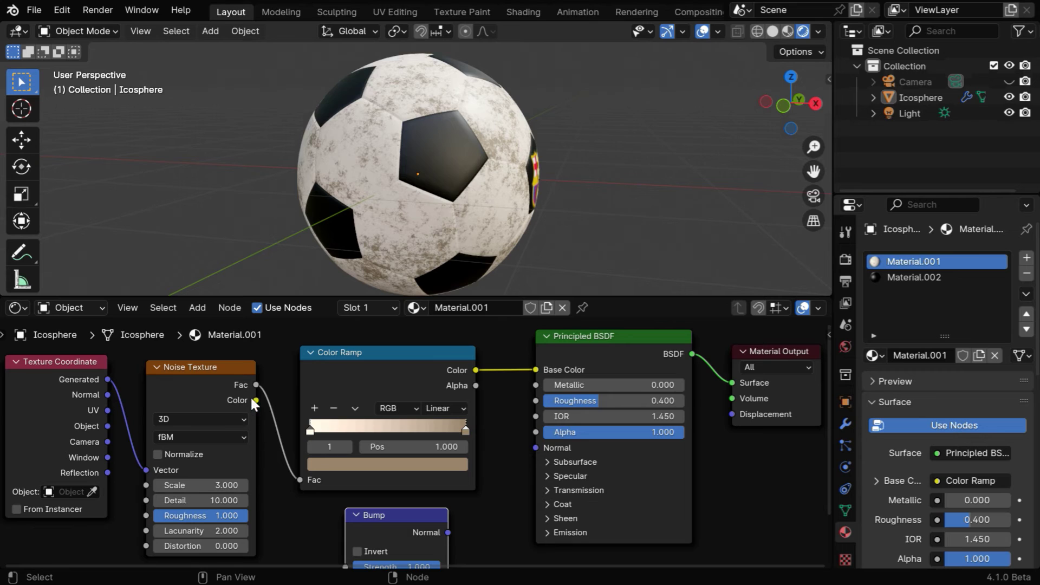
{"action": "left_click_drag", "start_coordinate": [256, 400], "coordinate": [341, 418]}
Step: Set the Bump's Strength to 0.2 and Distance to 0.5, and connect its output to the Principled BSDF's Normal
{"action": "left_click", "coordinate": [419, 390]}
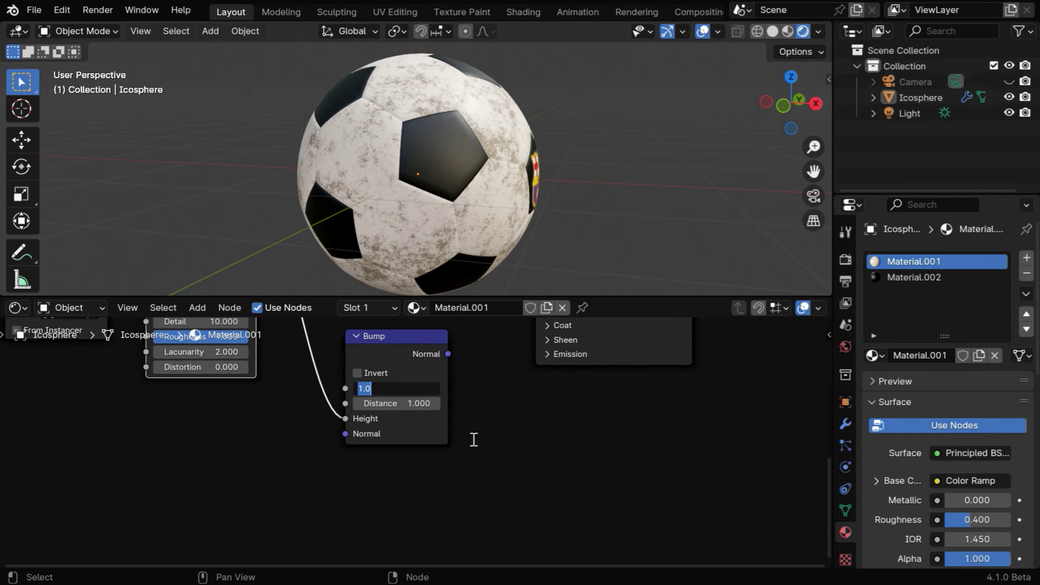
{"action": "type", "text": "0.2"}
{"action": "key", "text": "Tab"}
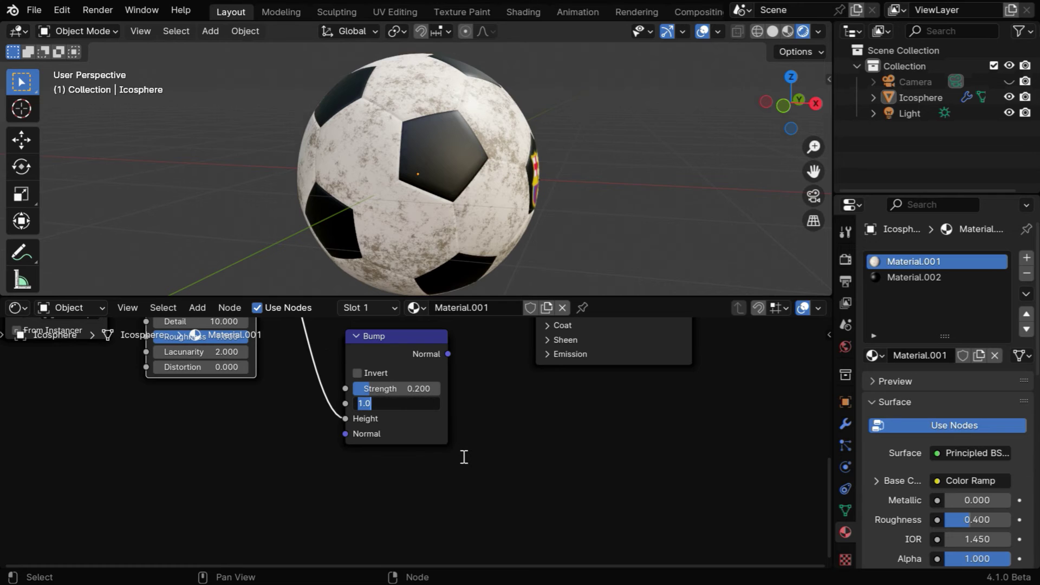
{"action": "type", "text": "0.5"}
{"action": "key", "text": "Return"}
{"action": "middle_click_drag", "start_coordinate": [467, 437], "coordinate": [385, 532]}
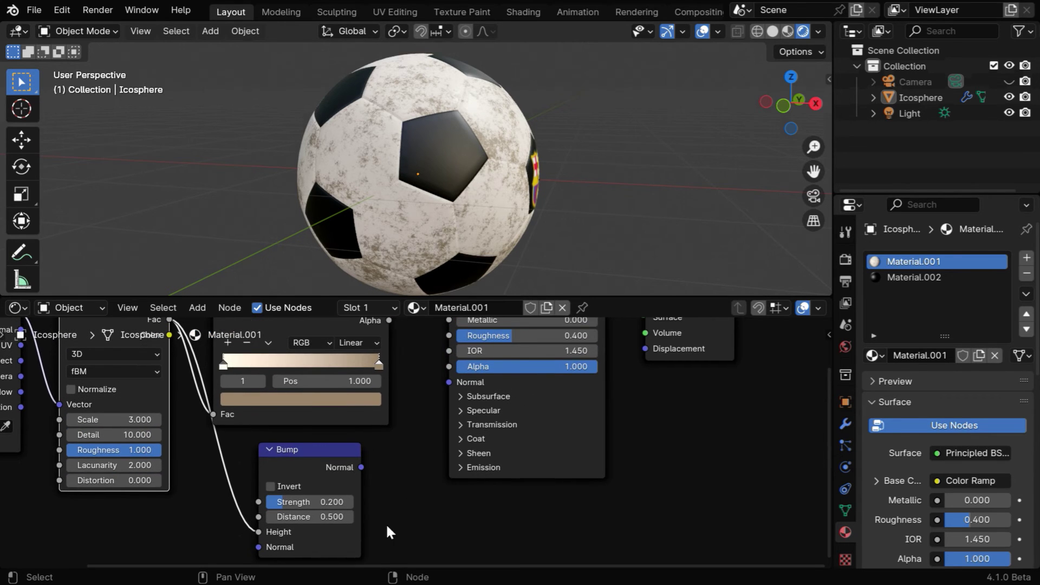
{"action": "mouse_move", "coordinate": [362, 467]}
{"action": "left_mouse_down"}
{"action": "mouse_move", "coordinate": [390, 425]}
{"action": "mouse_move", "coordinate": [449, 382]}
{"action": "left_mouse_up"}
{"action": "middle_click_drag", "start_coordinate": [430, 457], "coordinate": [491, 541]}
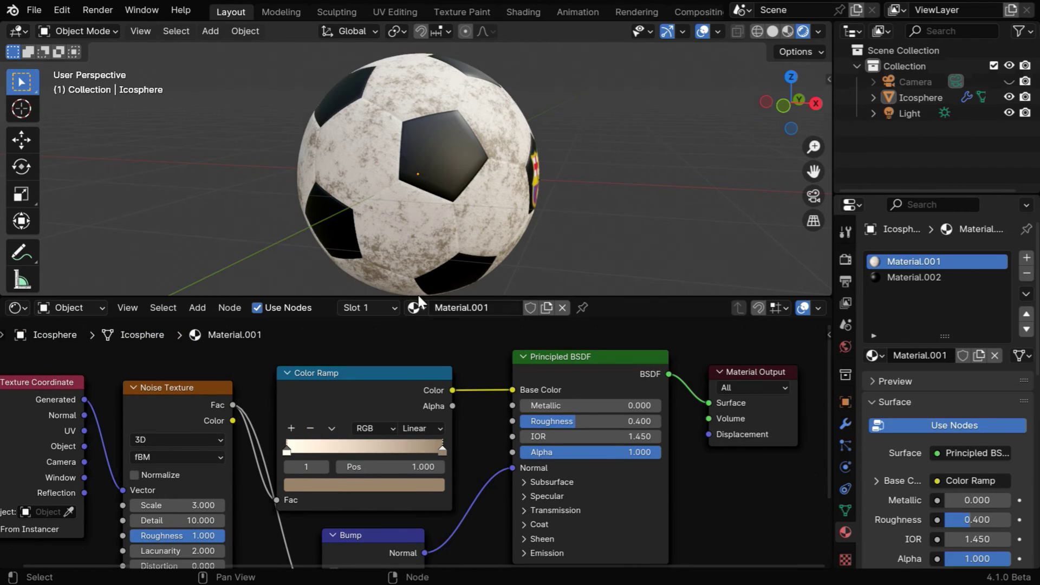
{"action": "middle_click_drag", "start_coordinate": [477, 227], "coordinate": [454, 223]}
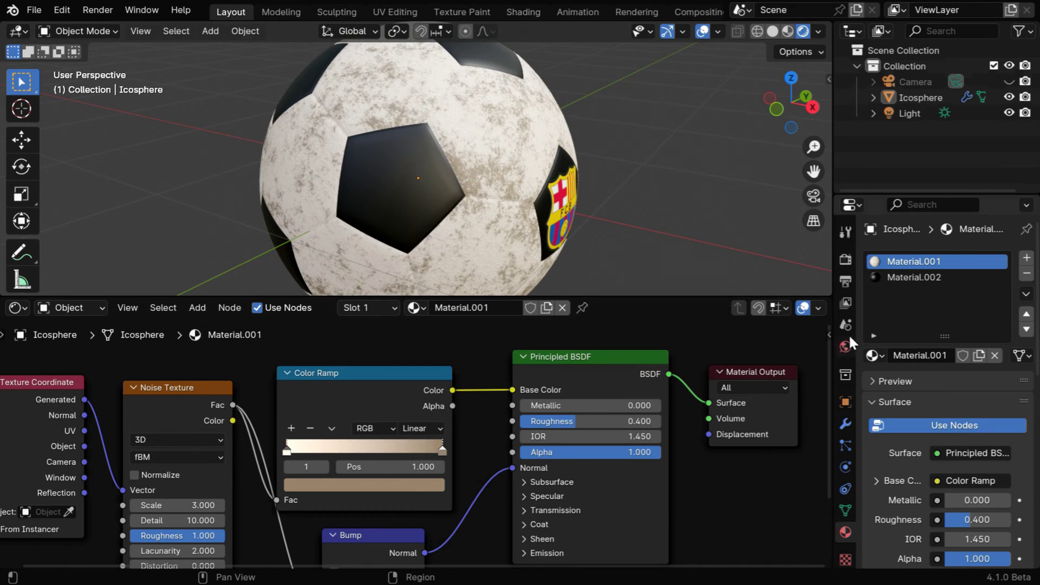
Step: Replace the black panels' Material.002 with Material.001 and make it a separate single-user copy
{"action": "left_click", "coordinate": [911, 276]}
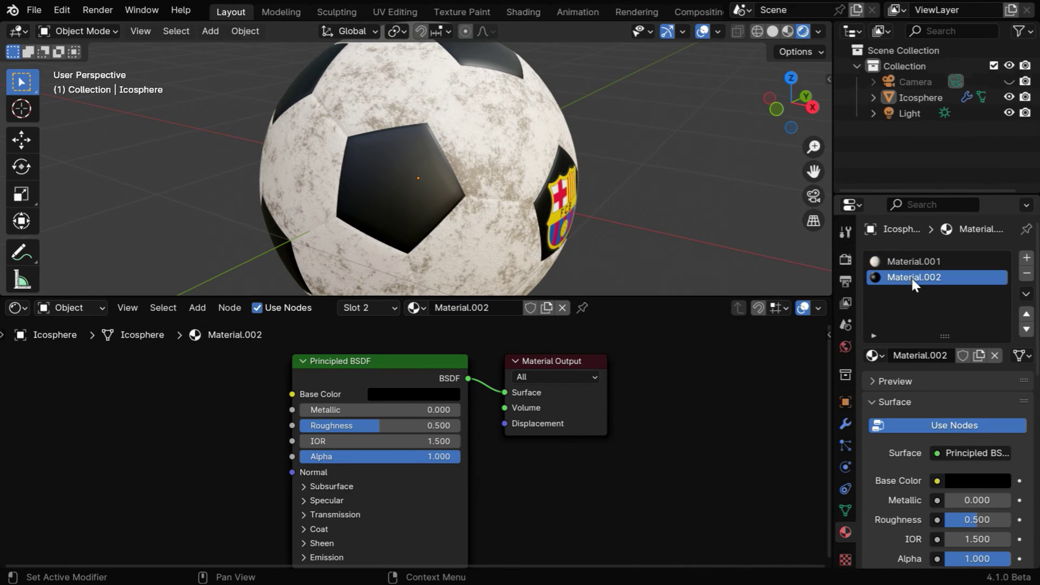
{"action": "left_click", "coordinate": [994, 356]}
{"action": "left_click", "coordinate": [878, 356]}
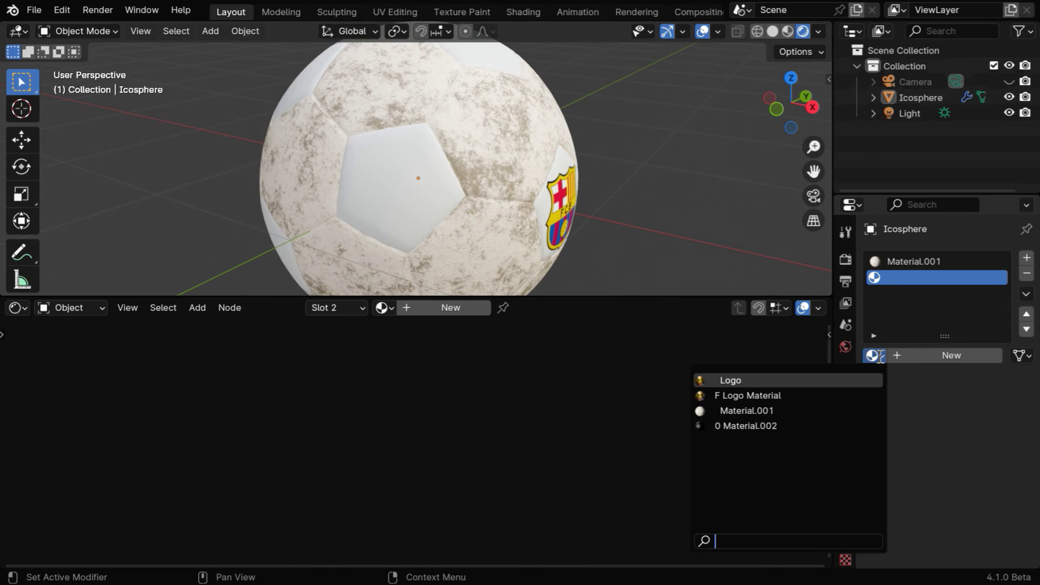
{"action": "left_click", "coordinate": [772, 412]}
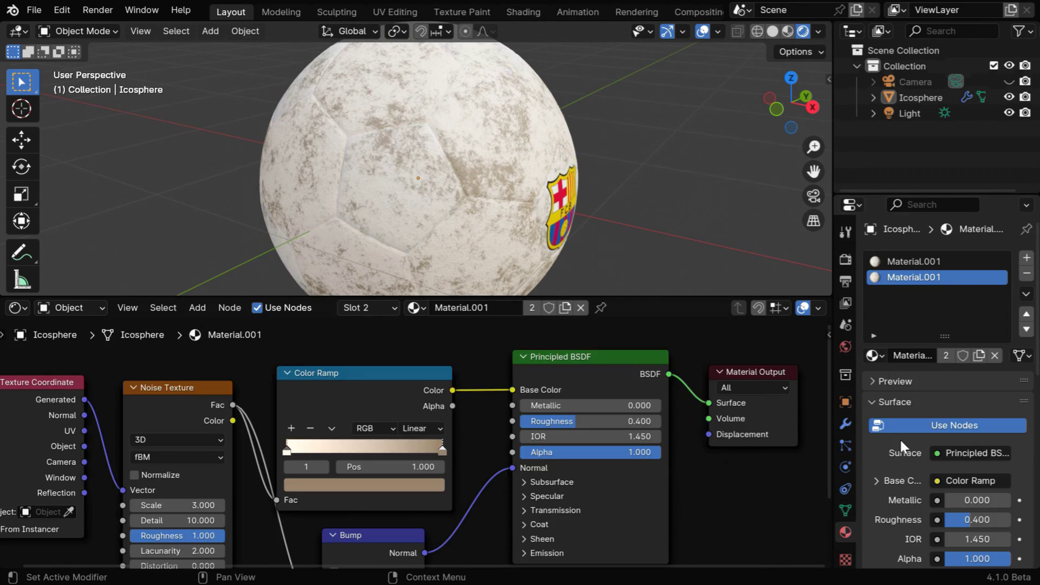
{"action": "left_click", "coordinate": [979, 356]}
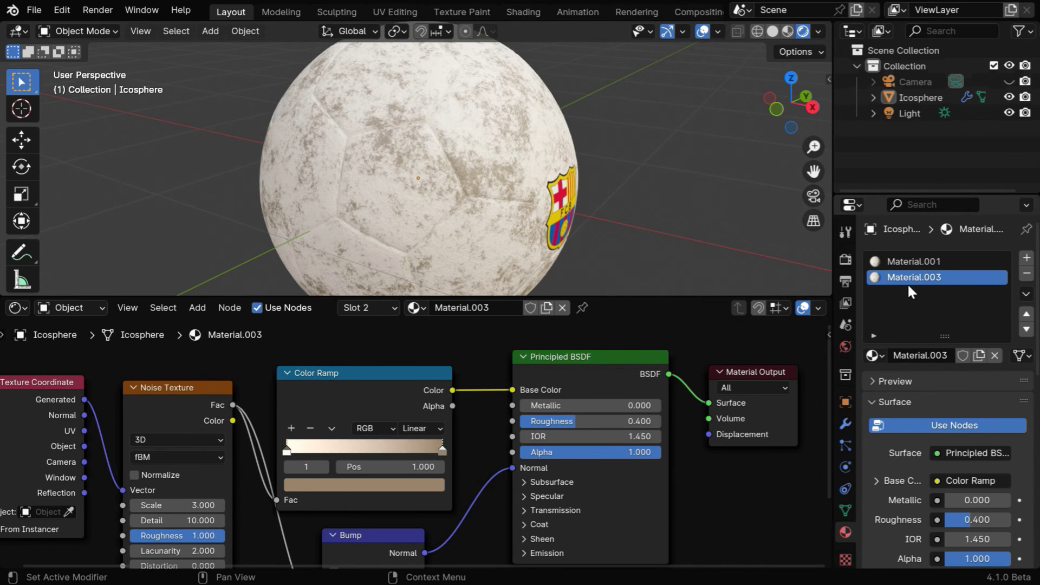
Step: In the copied material's Color Ramp, turn the end stop black and darken the first stop to a very dark brown
{"action": "left_click", "coordinate": [401, 495]}
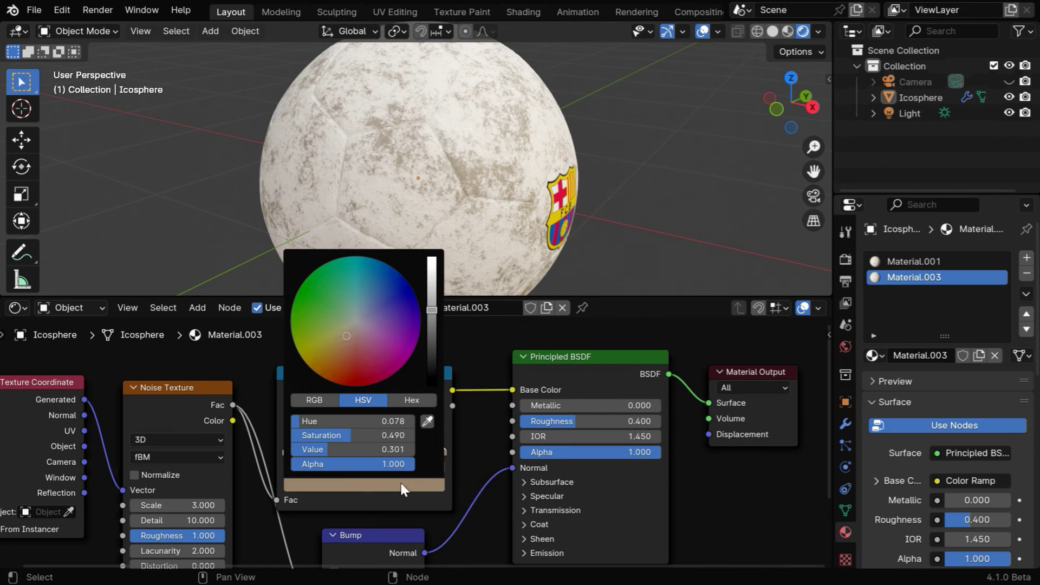
{"action": "left_click_drag", "start_coordinate": [373, 448], "coordinate": [304, 449]}
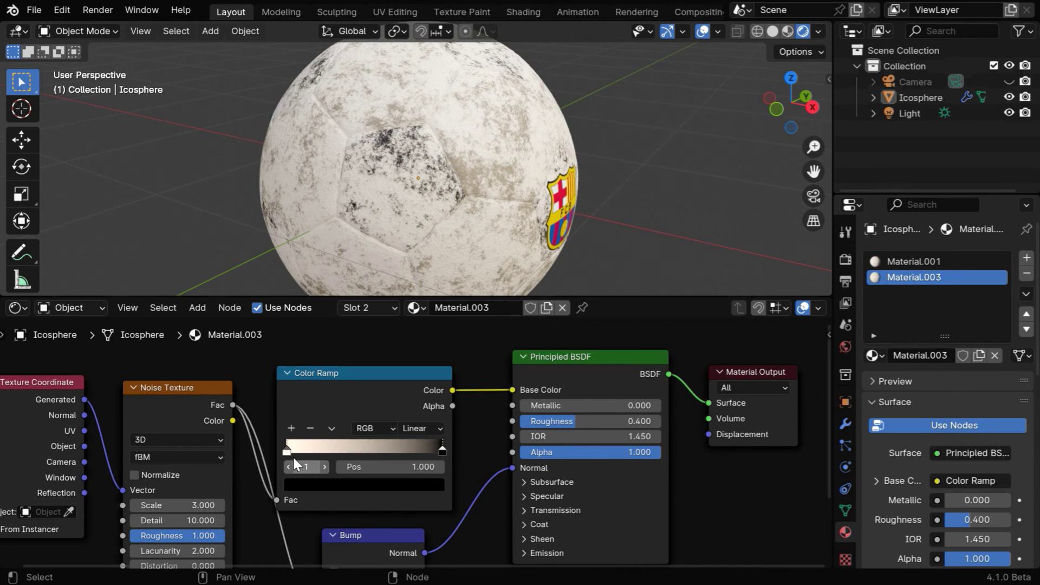
{"action": "left_click", "coordinate": [329, 485]}
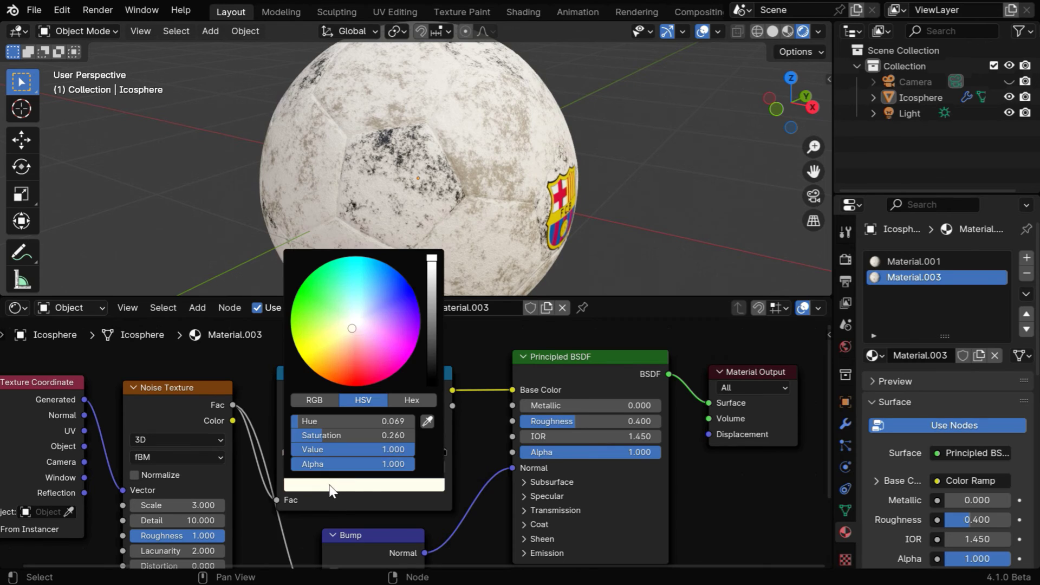
{"action": "left_click_drag", "start_coordinate": [404, 448], "coordinate": [295, 448]}
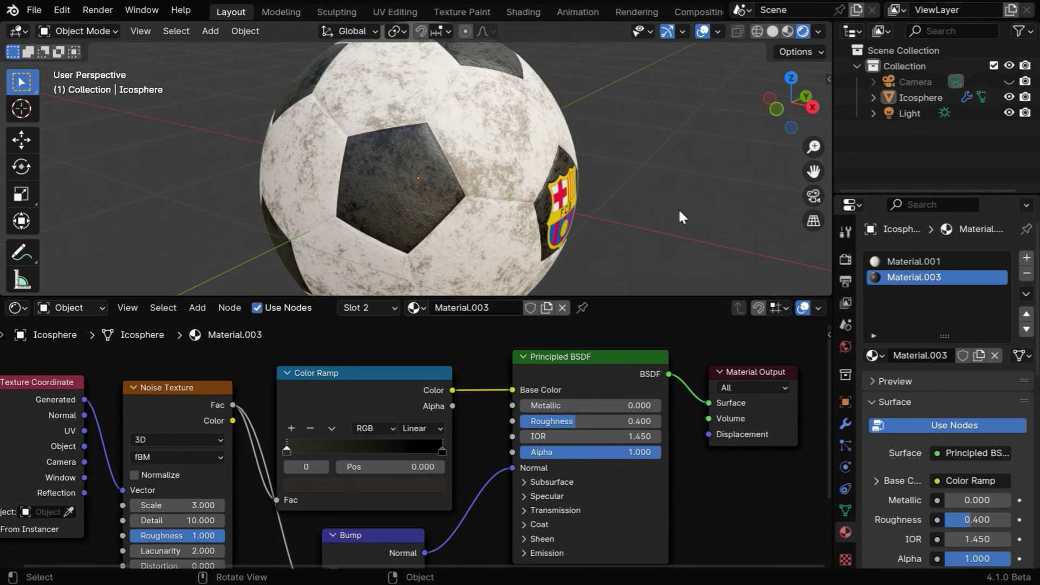
{"action": "scroll", "coordinate": [460, 228], "scroll_direction": "up", "scroll_amount": 2}
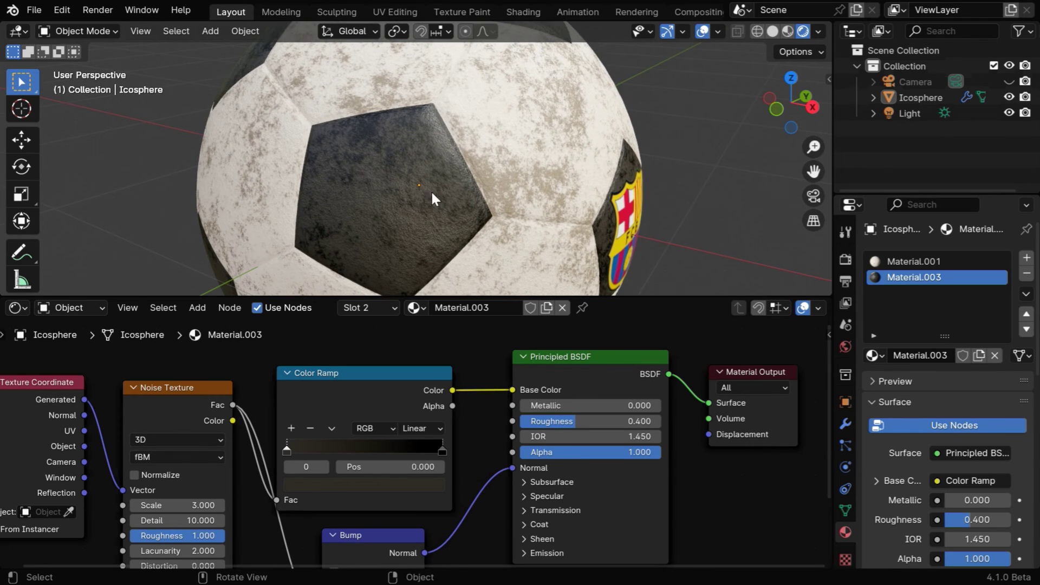
{"action": "scroll", "coordinate": [452, 150], "scroll_direction": "down", "scroll_amount": 3}
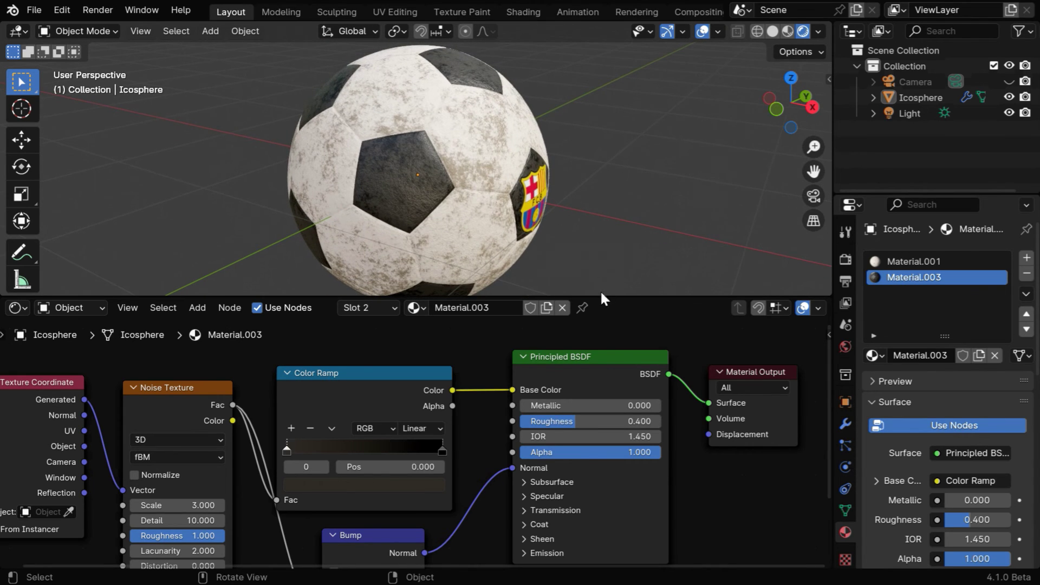
Step: Enlarge the 3D viewport over the Shader Editor and shade the FCB logo plane smooth
{"action": "left_click_drag", "start_coordinate": [600, 296], "coordinate": [587, 547]}
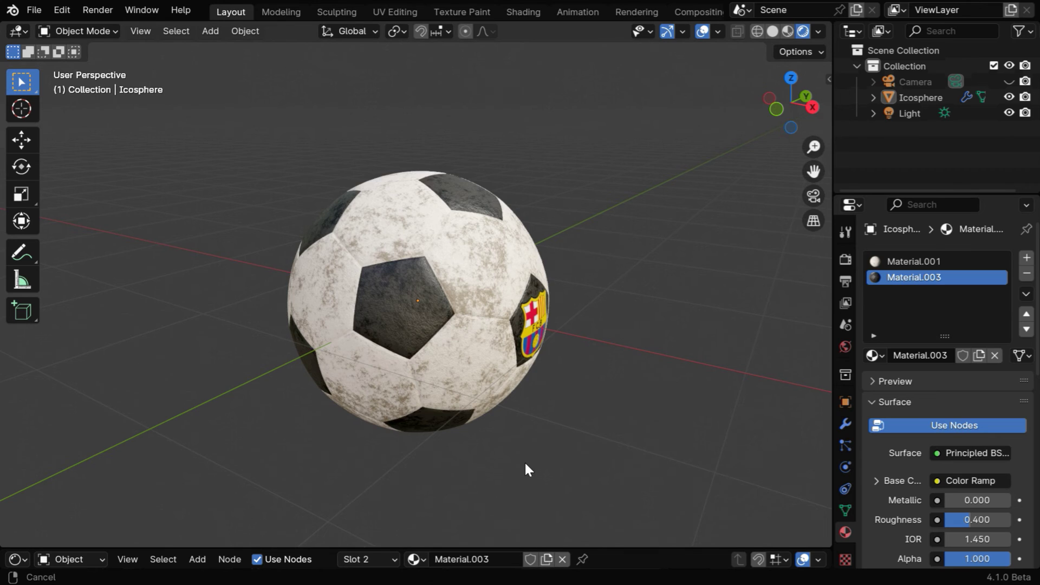
{"action": "scroll", "coordinate": [506, 382], "scroll_direction": "up", "scroll_amount": 3}
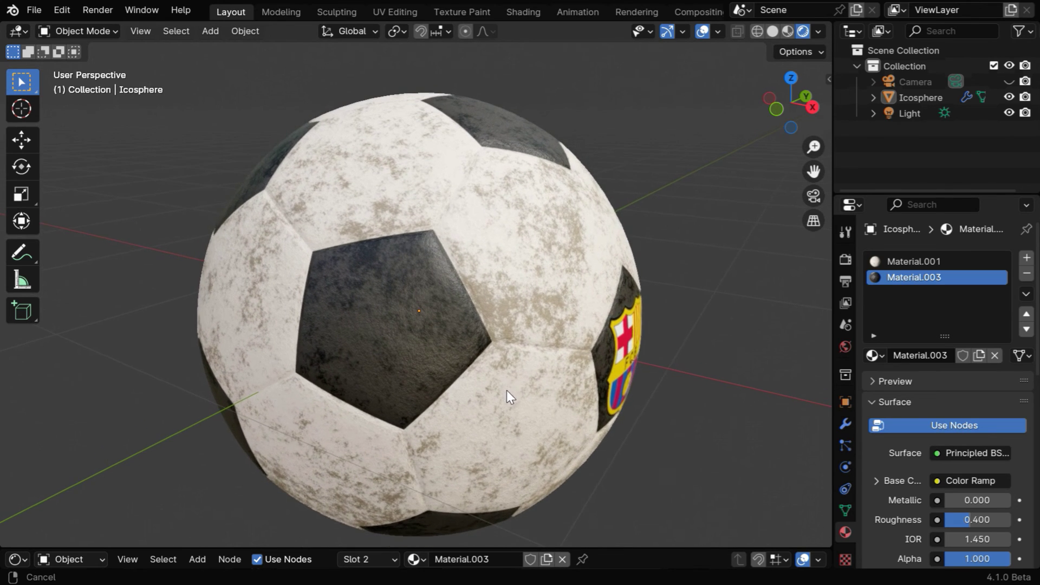
{"action": "middle_click_drag", "start_coordinate": [536, 428], "coordinate": [457, 321]}
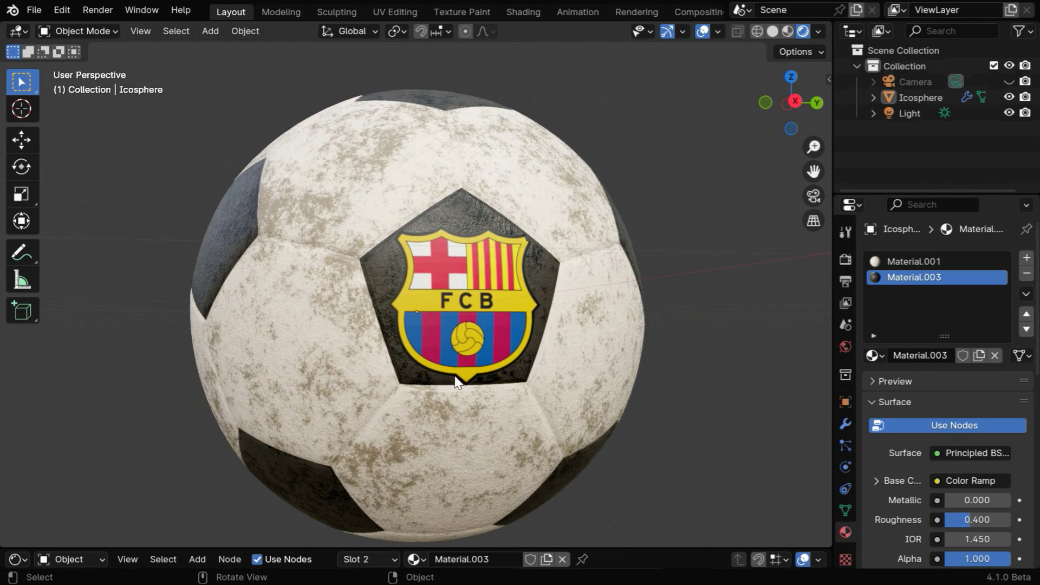
{"action": "left_click", "coordinate": [460, 320]}
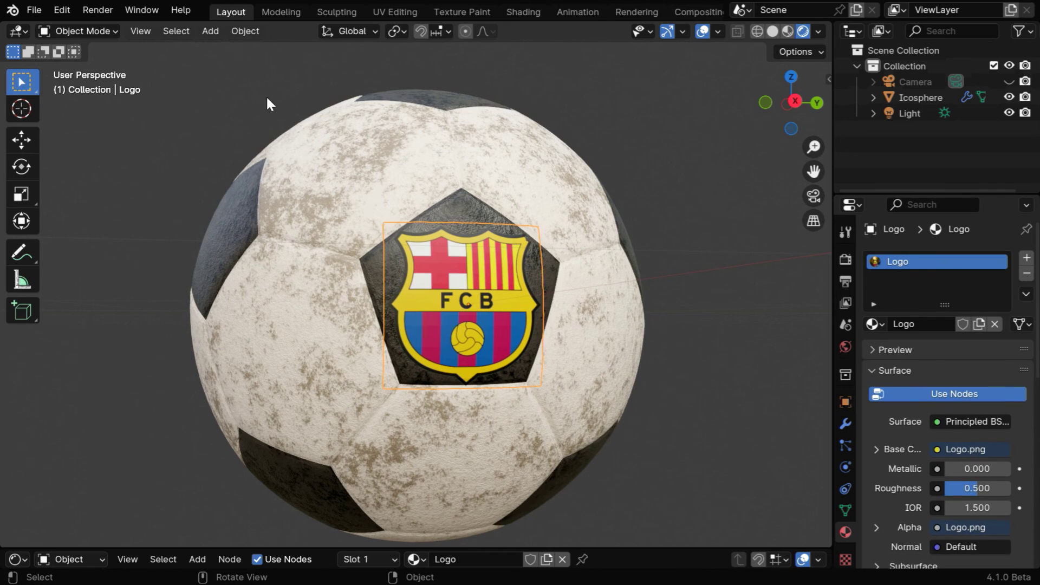
{"action": "left_click", "coordinate": [255, 31]}
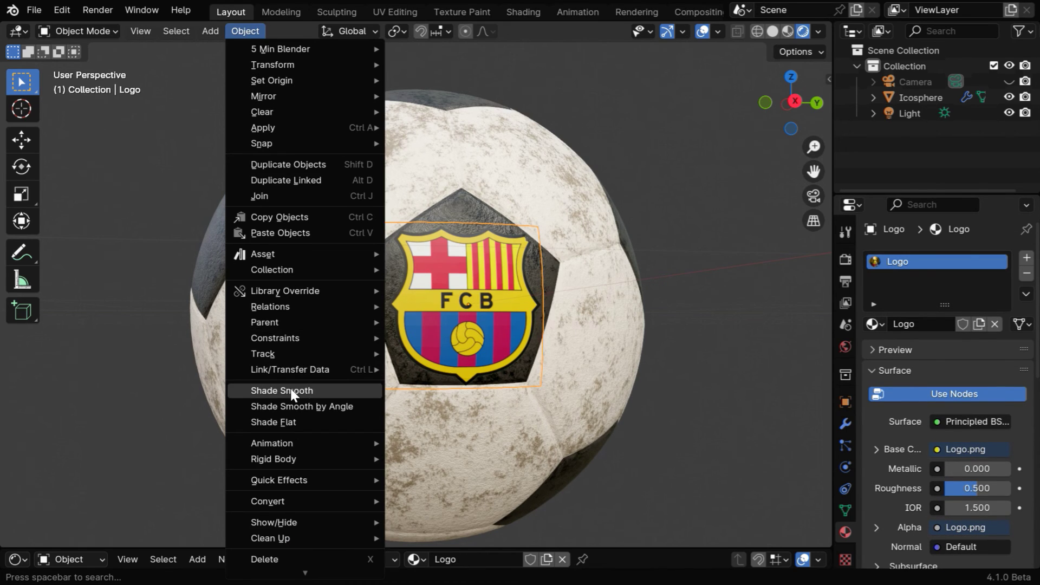
{"action": "left_click", "coordinate": [307, 393]}
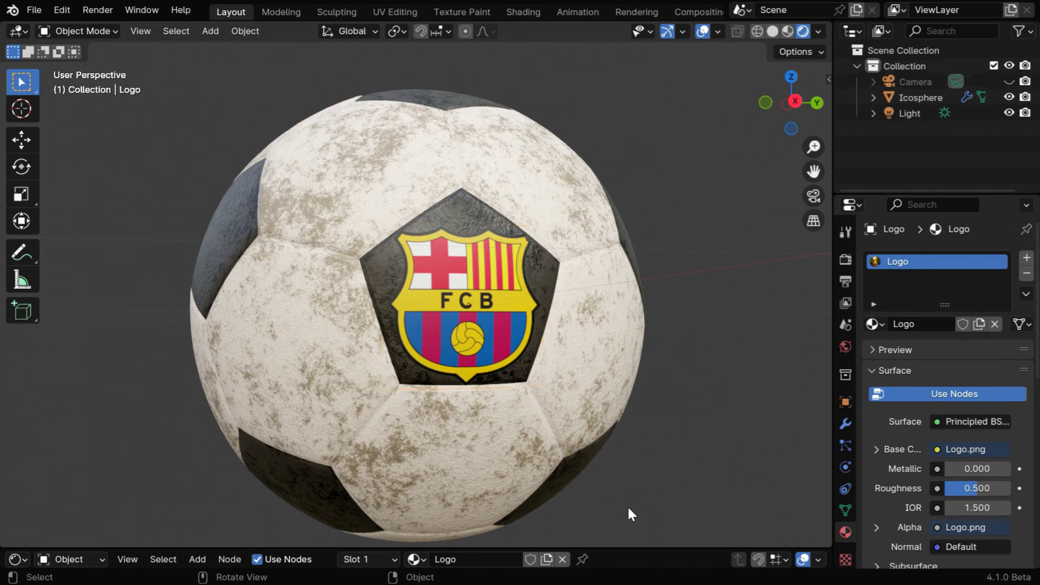
Step: Switch the large viewport to the Shader Editor and assign the existing Logo Material to the logo plane
{"action": "key", "text": "shift+F3"}
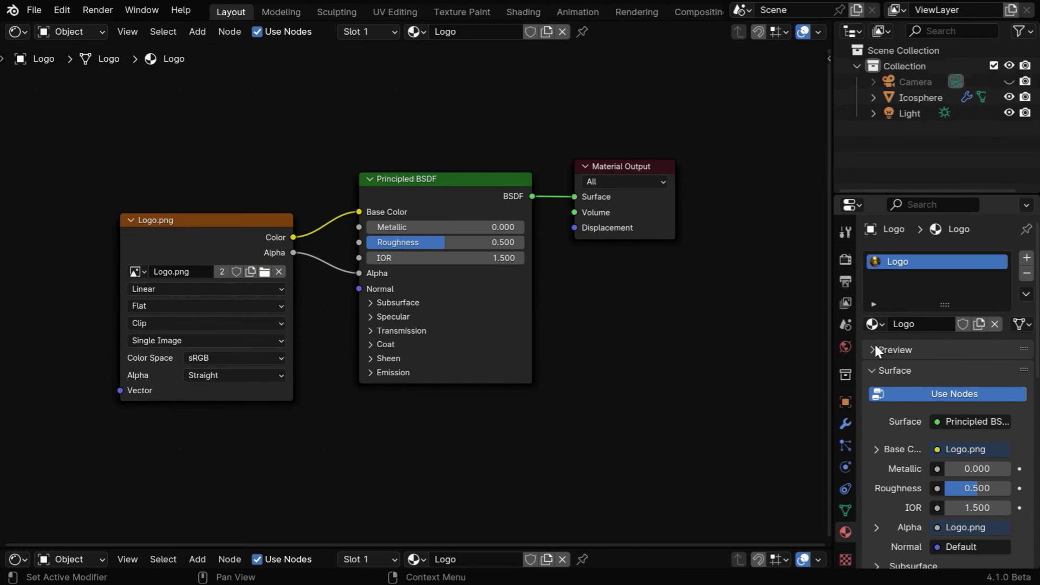
{"action": "left_click", "coordinate": [878, 325]}
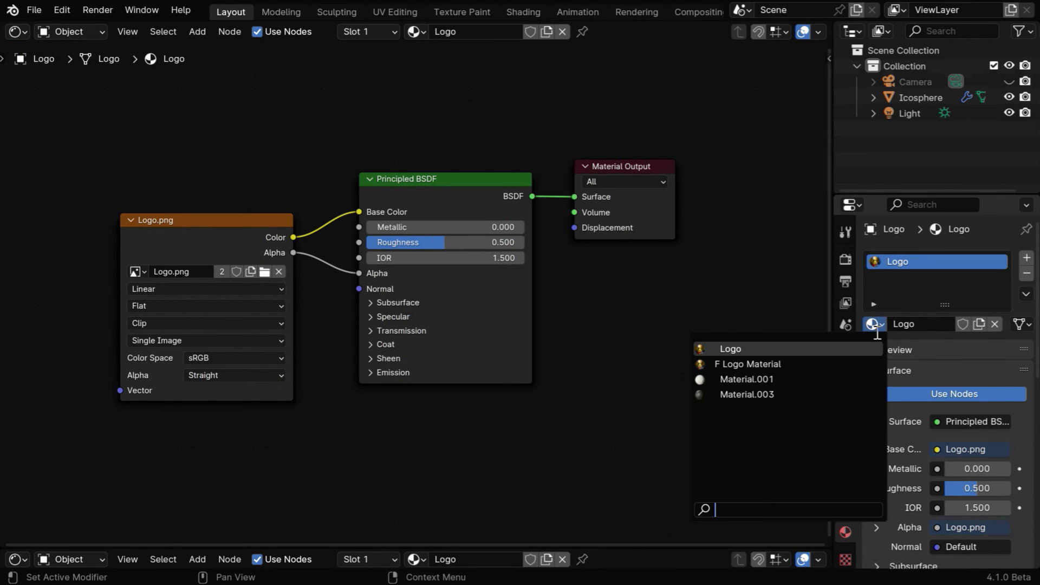
{"action": "left_click", "coordinate": [780, 365]}
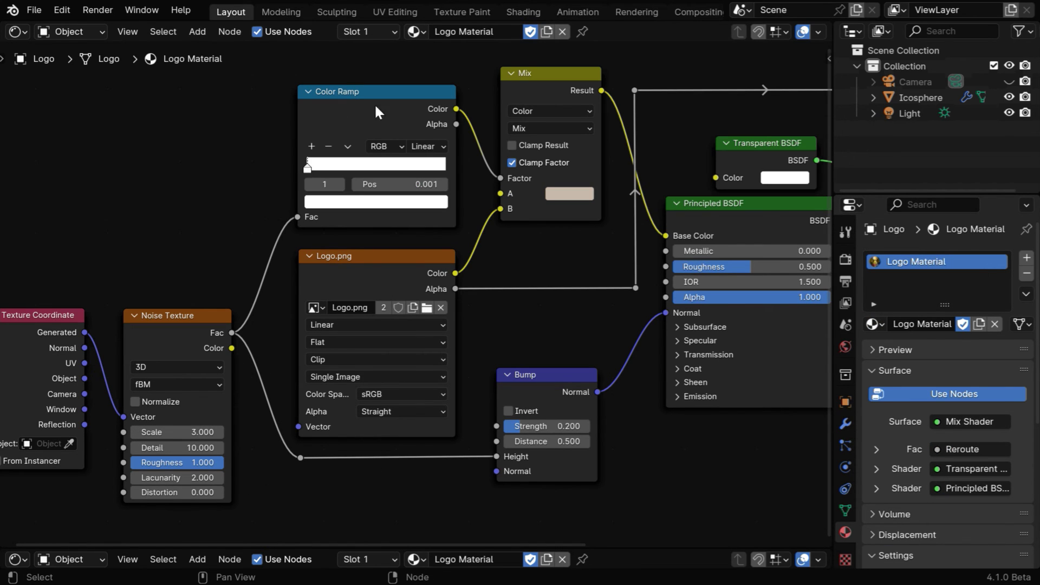
Step: Examine the logo material's Color Ramp stops, the Mix node's A color, and the Transparent, Principled and Mix Shader connections
{"action": "left_click", "coordinate": [310, 186]}
{"action": "left_click", "coordinate": [363, 203]}
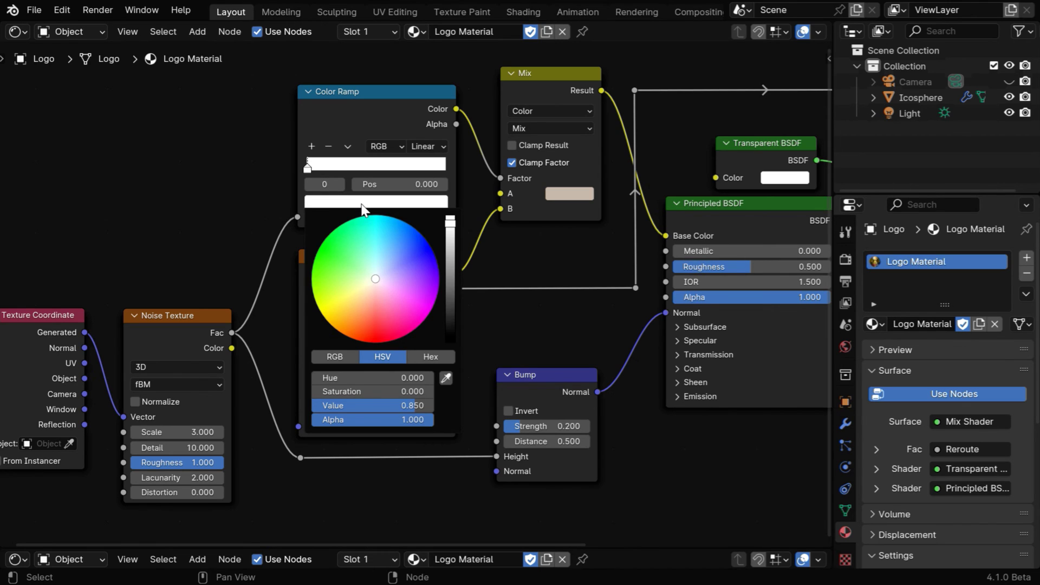
{"action": "left_click", "coordinate": [339, 184]}
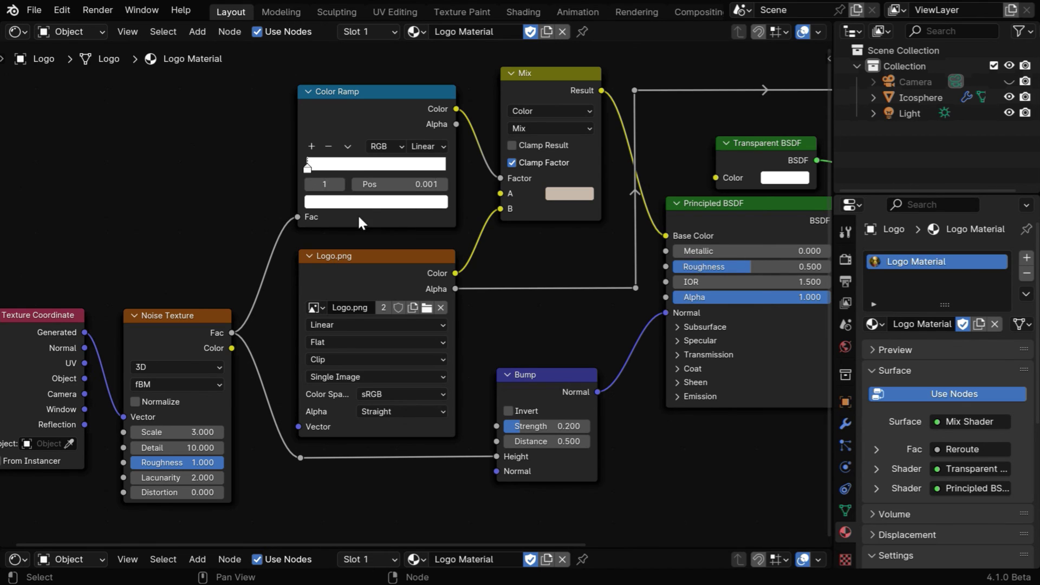
{"action": "left_click", "coordinate": [384, 204]}
{"action": "left_click", "coordinate": [573, 195]}
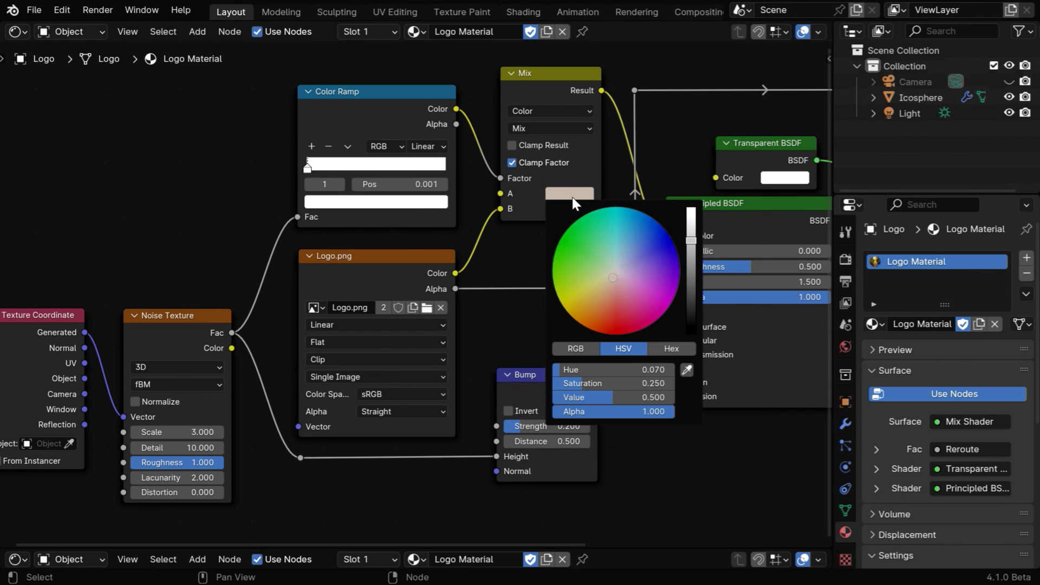
{"action": "left_click", "coordinate": [572, 198]}
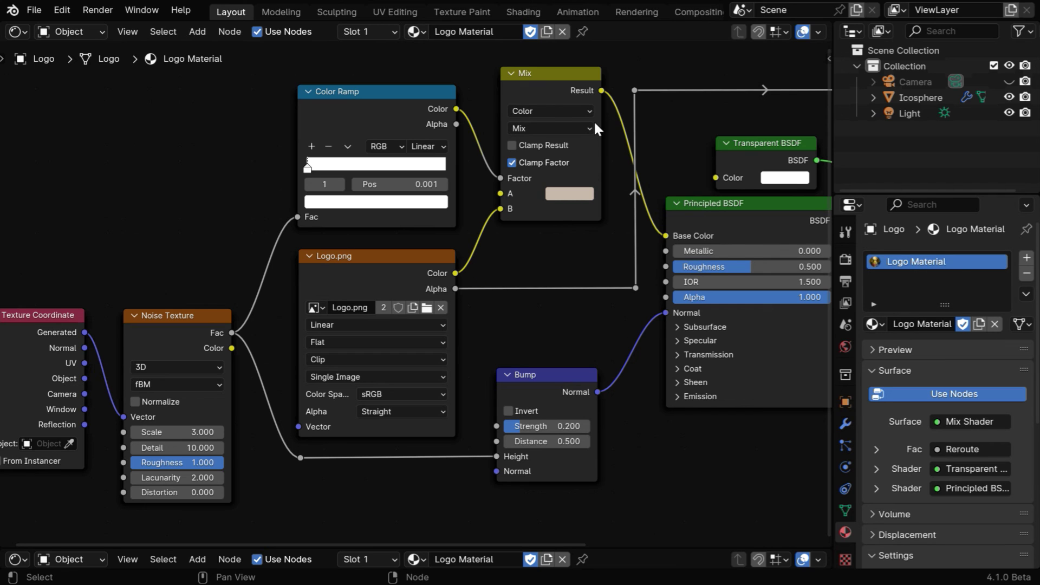
{"action": "middle_click_drag", "start_coordinate": [690, 233], "coordinate": [443, 272]}
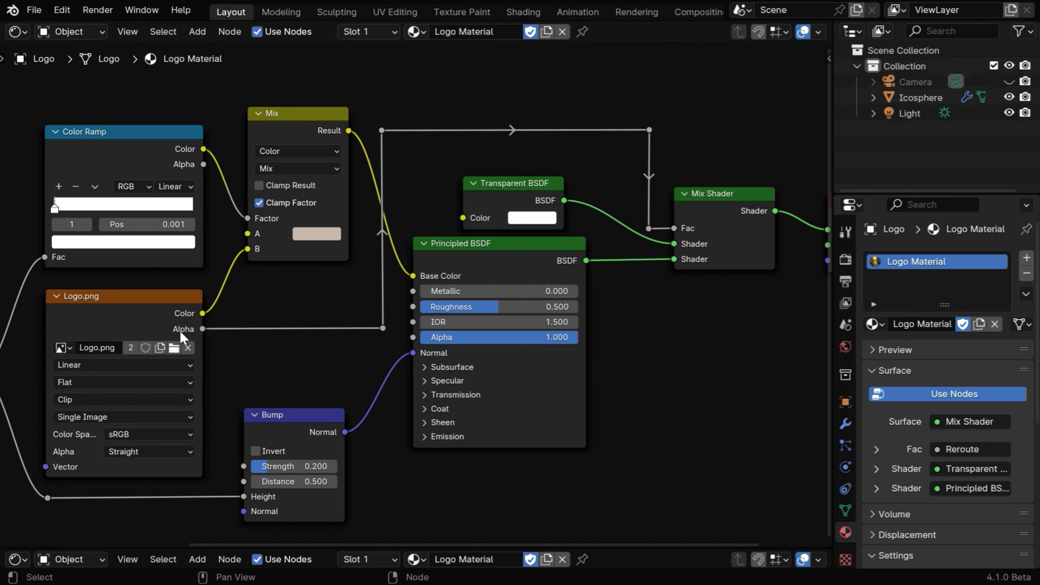
Step: Switch the large editor area back to the 3D Viewport and inspect the finished ball from another angle with nothing selected
{"action": "left_click", "coordinate": [18, 30]}
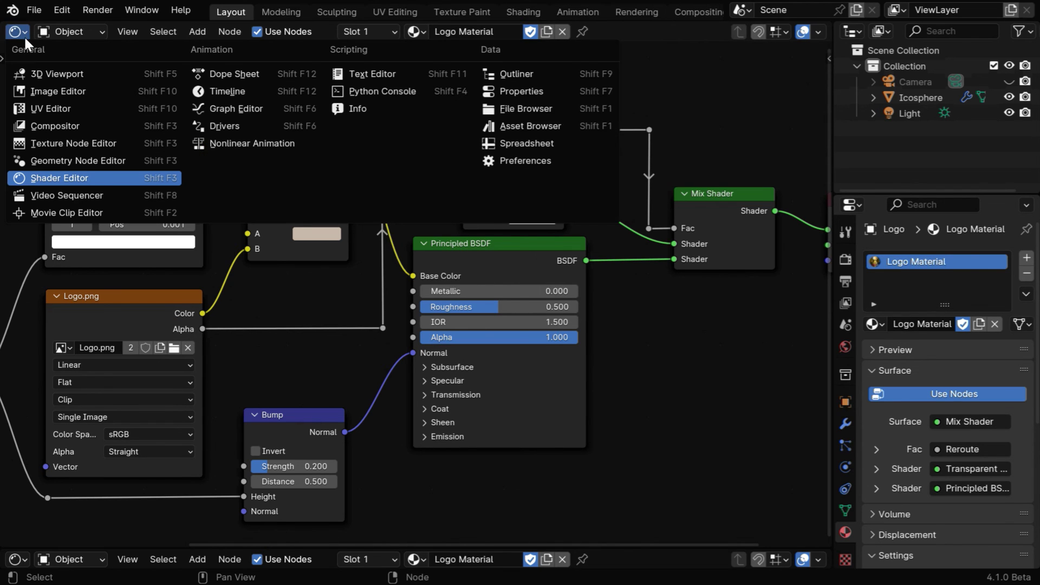
{"action": "left_click", "coordinate": [32, 73]}
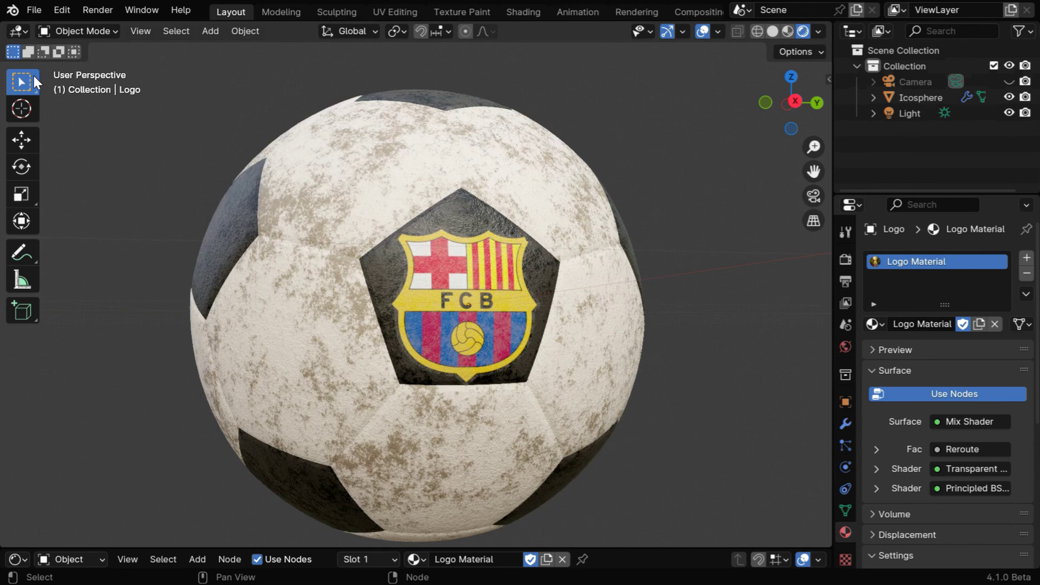
{"action": "left_click", "coordinate": [610, 425]}
{"action": "scroll", "coordinate": [655, 431], "scroll_direction": "down", "scroll_amount": 3}
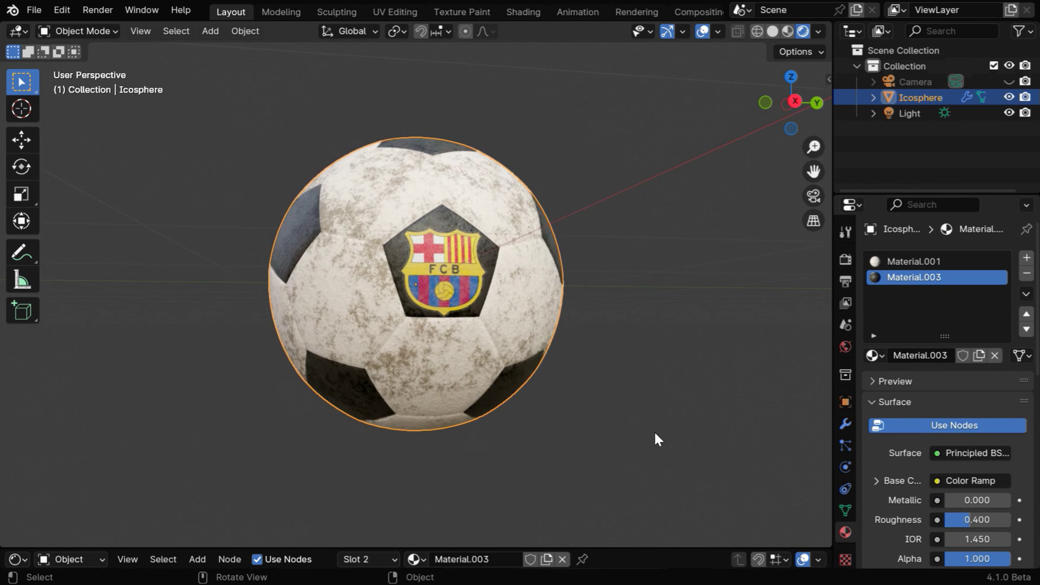
{"action": "left_click", "coordinate": [654, 430]}
{"action": "middle_click_drag", "start_coordinate": [653, 353], "coordinate": [694, 408]}
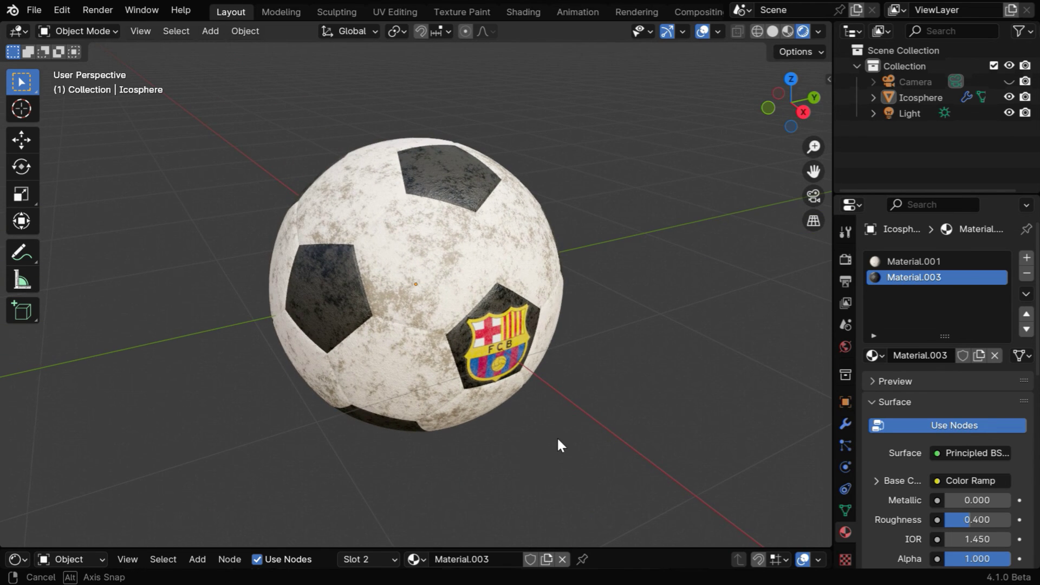